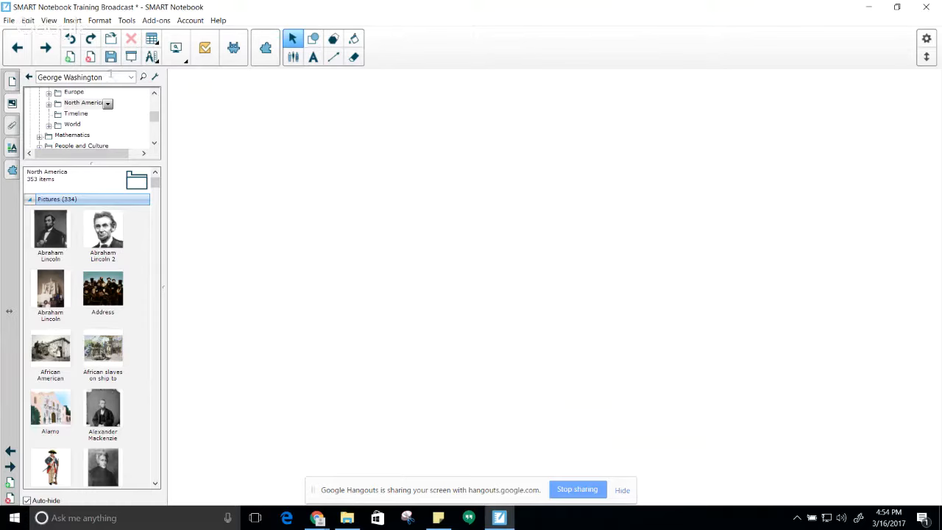
# - Search the gallery for "US Map"
pyautogui.click(107, 78)
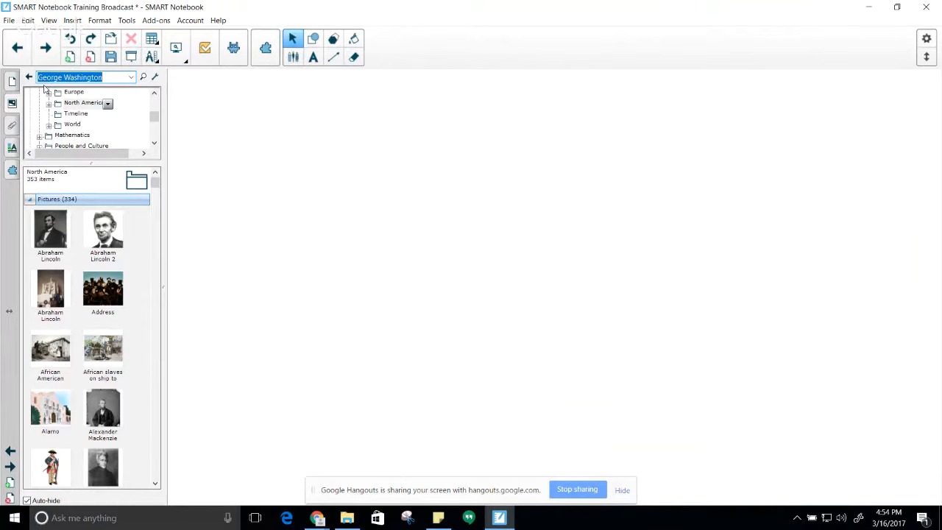
pyautogui.write('US Map')
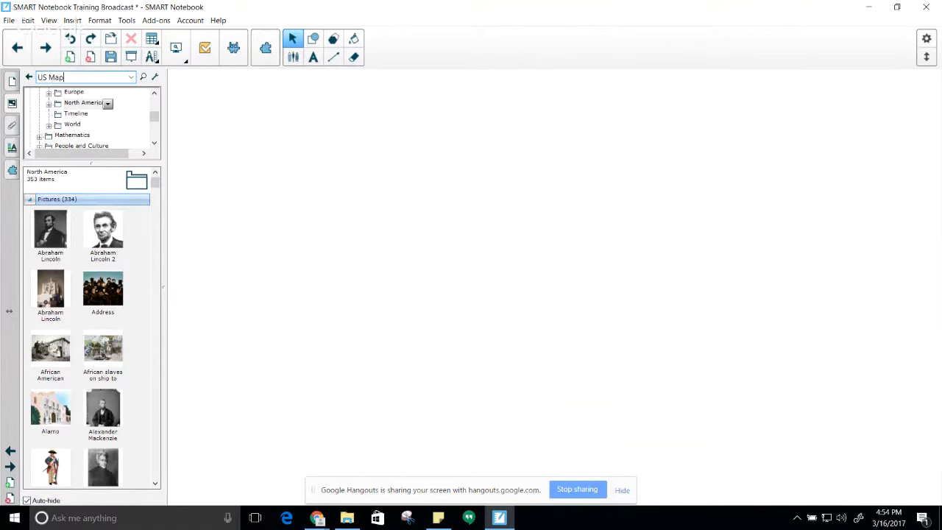
pyautogui.click(143, 77)
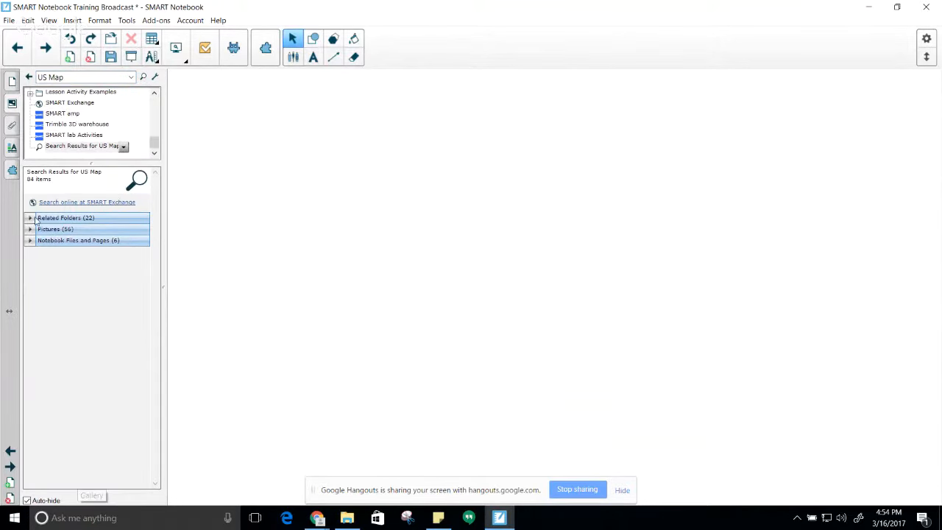
# - Open the related folder of detailed North America maps and place the "America - North - labeled" picture on the page
pyautogui.click(30, 219)
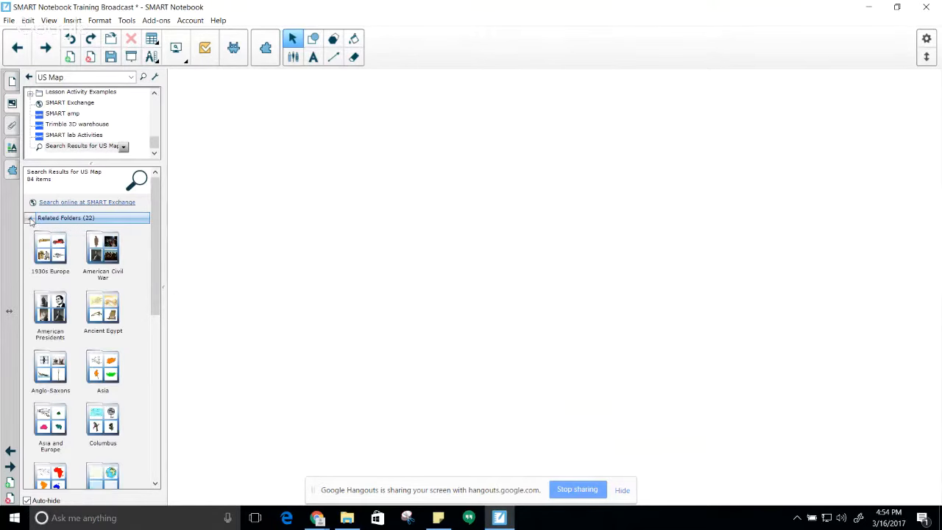
pyautogui.moveTo(157, 208); pyautogui.dragTo(151, 315)
pyautogui.doubleClick(59, 377)
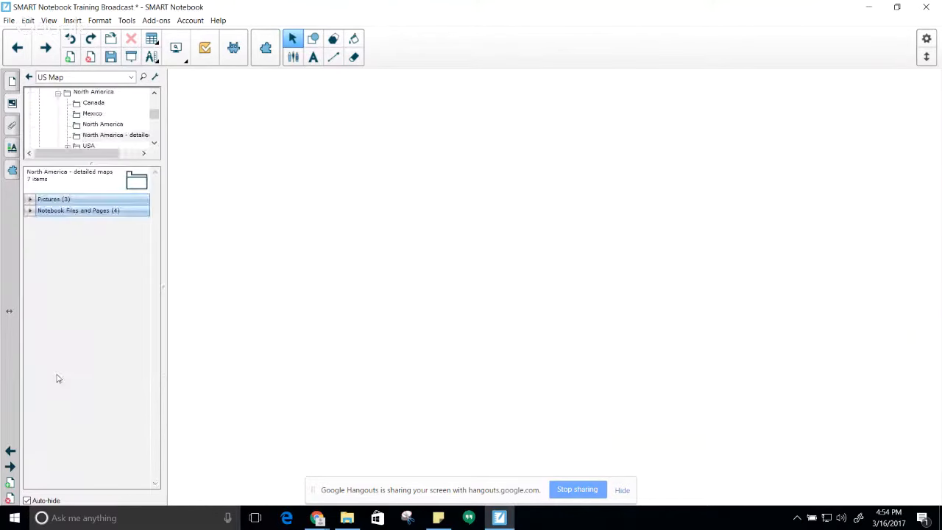
pyautogui.click(30, 200)
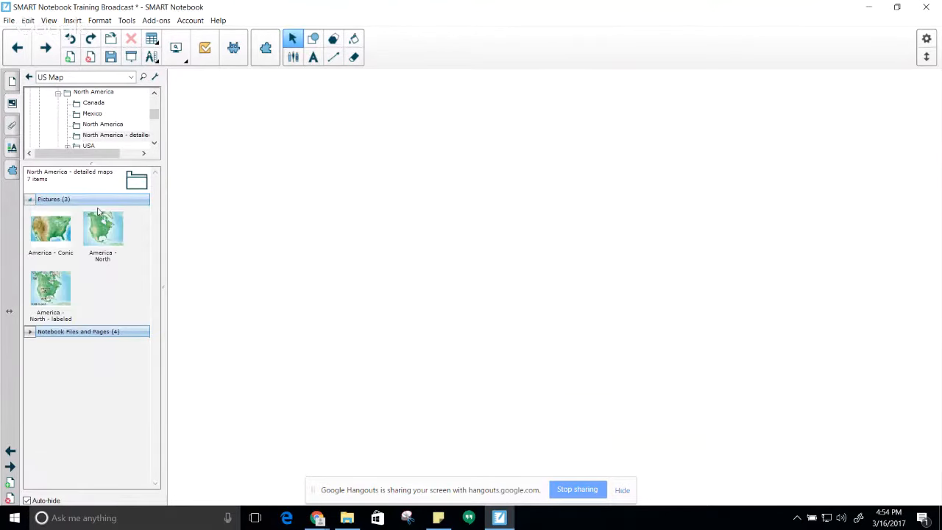
pyautogui.moveTo(51, 287); pyautogui.dragTo(524, 297)
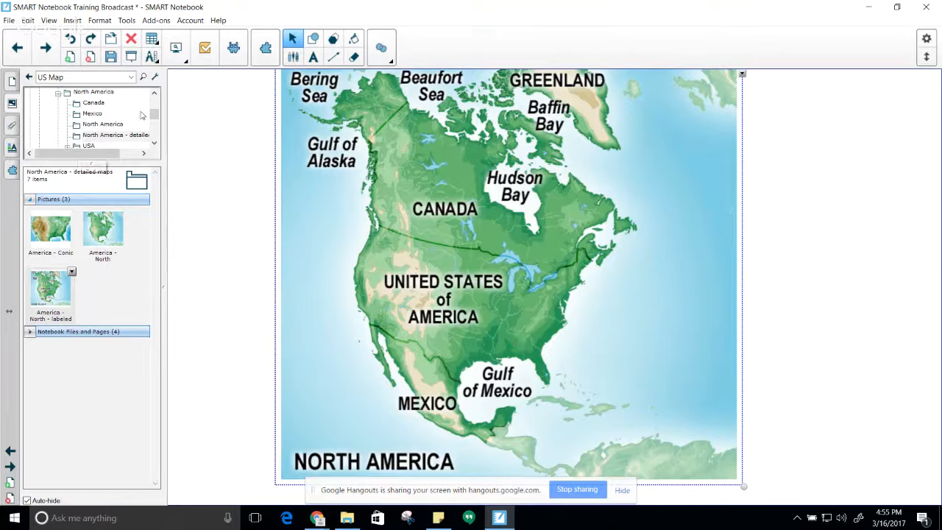
# - Collapse Gallery Essentials in the gallery tree and open the Lesson Activity Toolkit 2.0 collection
pyautogui.moveTo(155, 115); pyautogui.dragTo(158, 101)
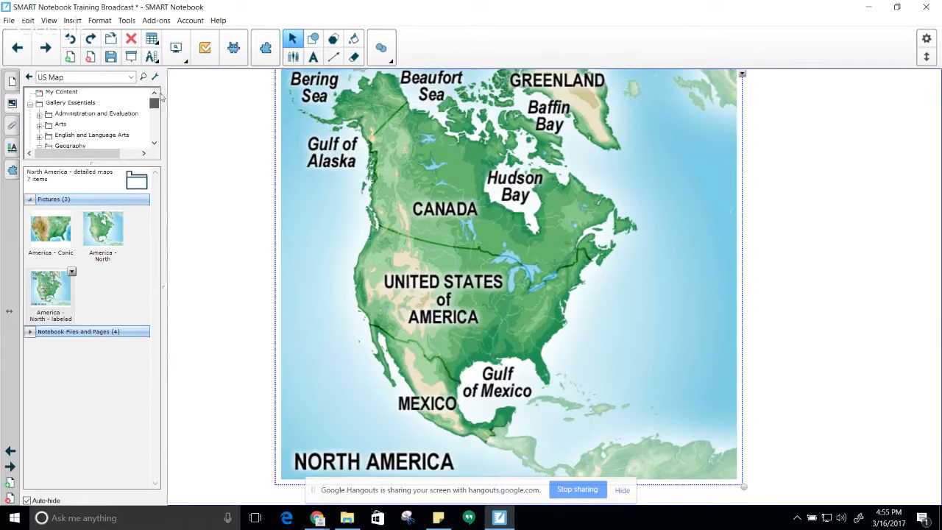
pyautogui.click(30, 104)
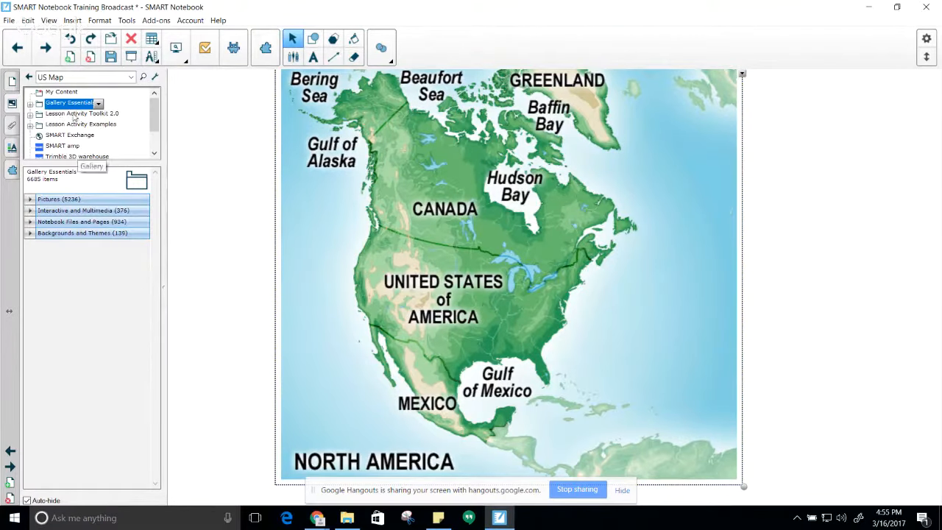
pyautogui.click(33, 116)
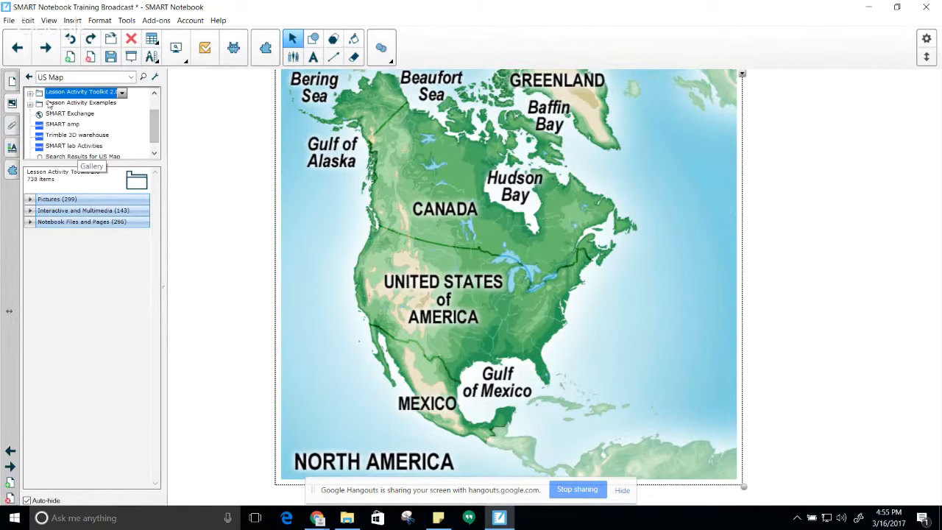
# - Look through the pictures and the interactive and multimedia items of Lesson Activity Toolkit 2.0
pyautogui.click(31, 200)
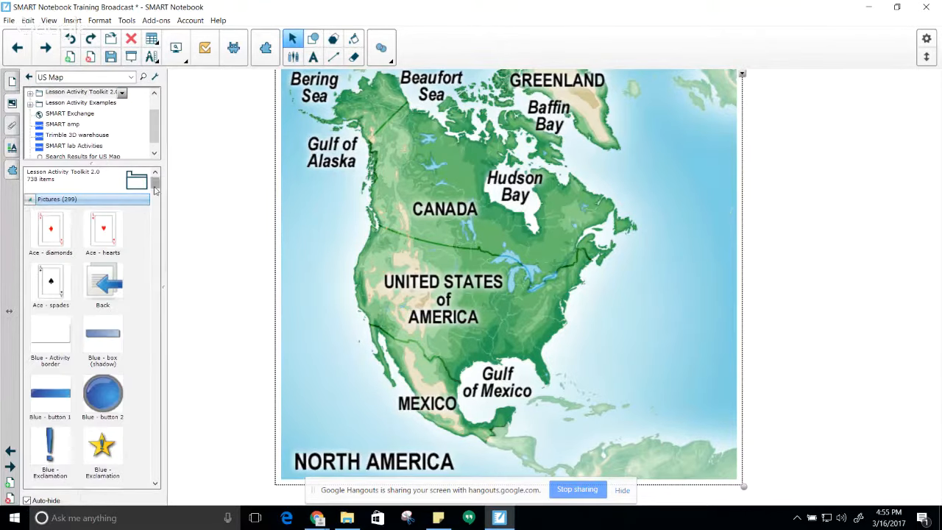
pyautogui.scroll(-1, 133, 299)
pyautogui.scroll(-1, 133, 299)
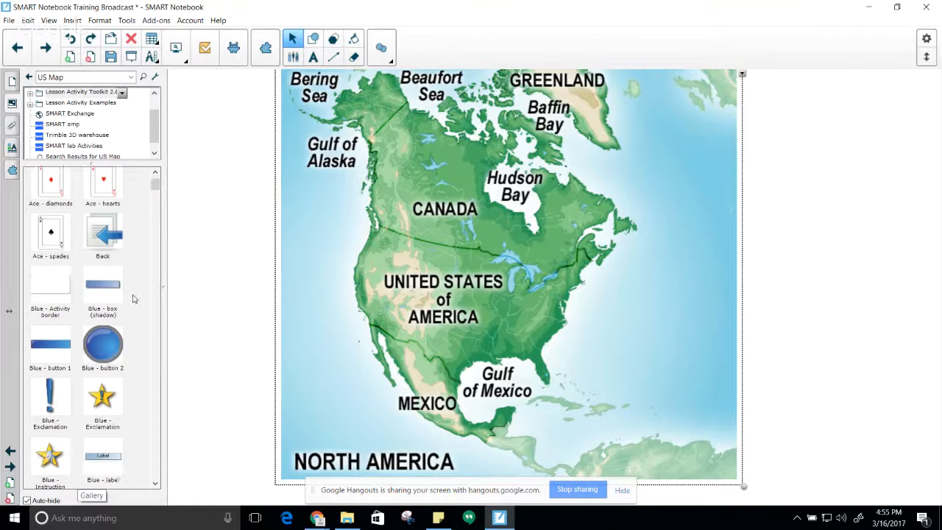
pyautogui.scroll(-10, 135, 298)
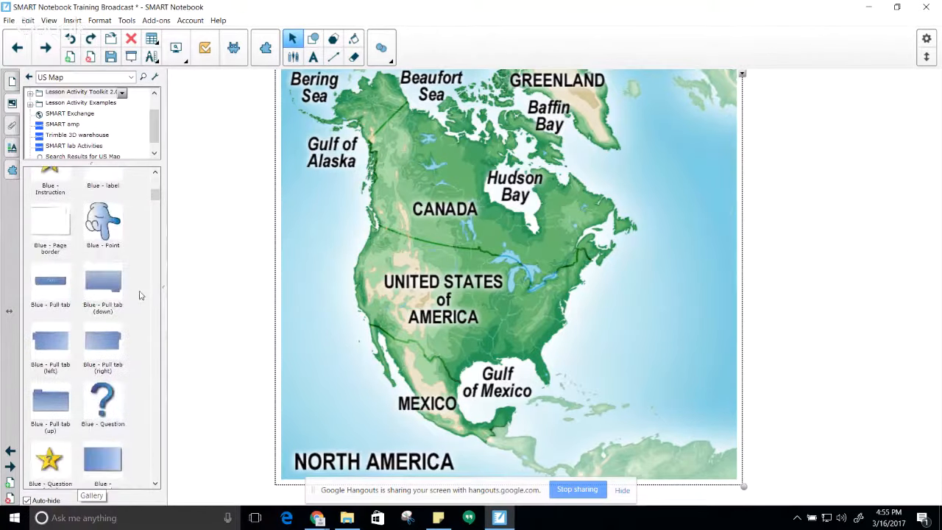
pyautogui.scroll(-5, 140, 298)
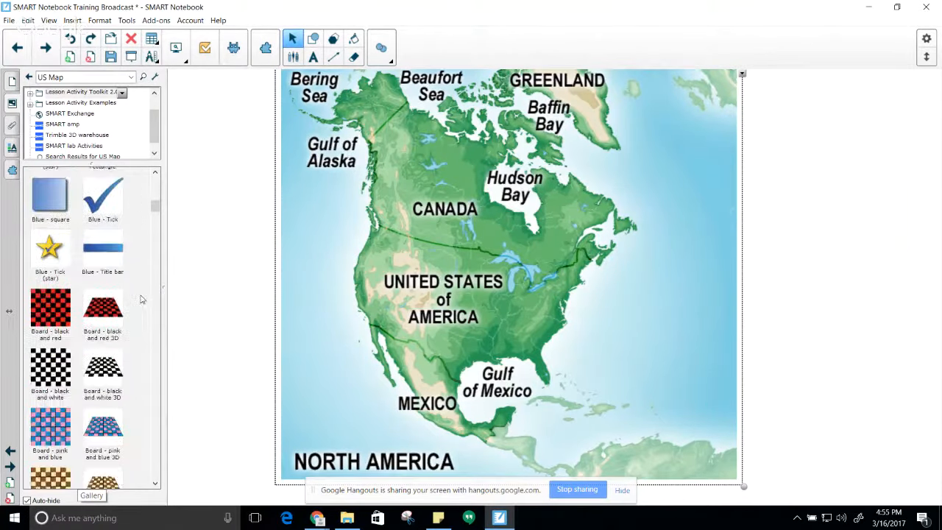
pyautogui.scroll(-3, 143, 299)
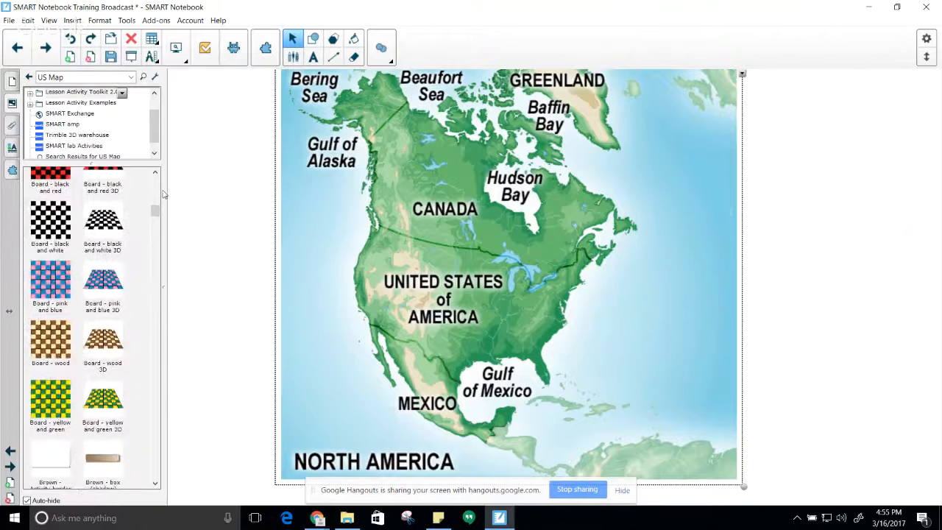
pyautogui.moveTo(155, 214); pyautogui.dragTo(160, 480)
pyautogui.click(31, 487)
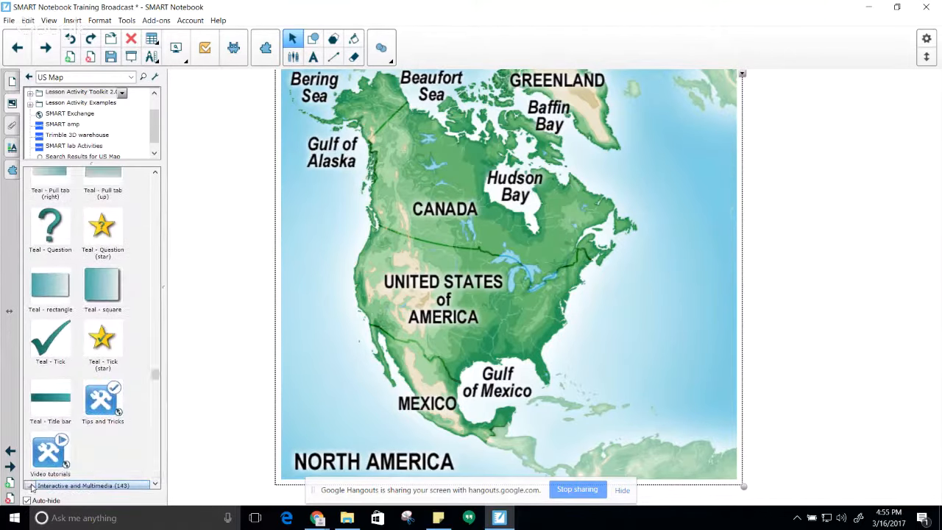
pyautogui.moveTo(155, 377)
pyautogui.mouseDown()
pyautogui.moveTo(160, 410)
pyautogui.moveTo(164, 393)
pyautogui.mouseUp()
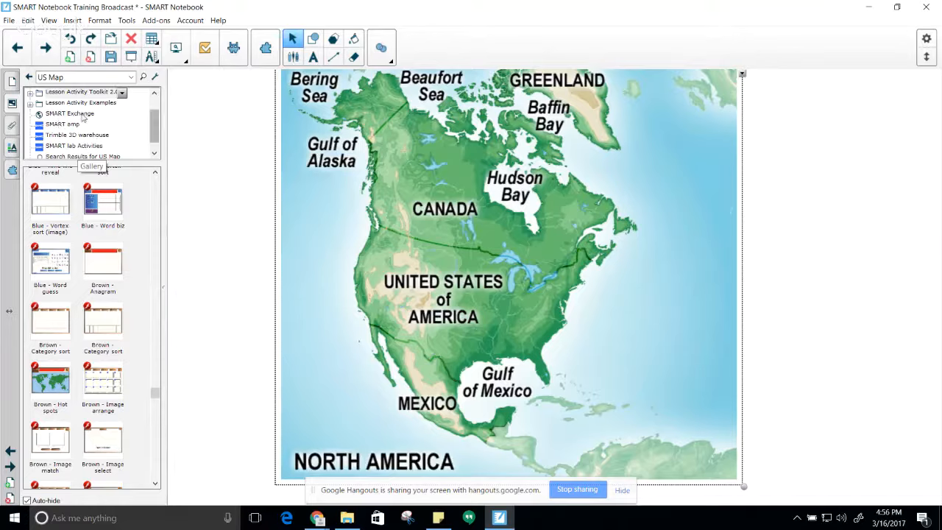
# - Open the SMART Exchange website from the gallery in Internet Explorer and maximize its window
pyautogui.click(59, 115)
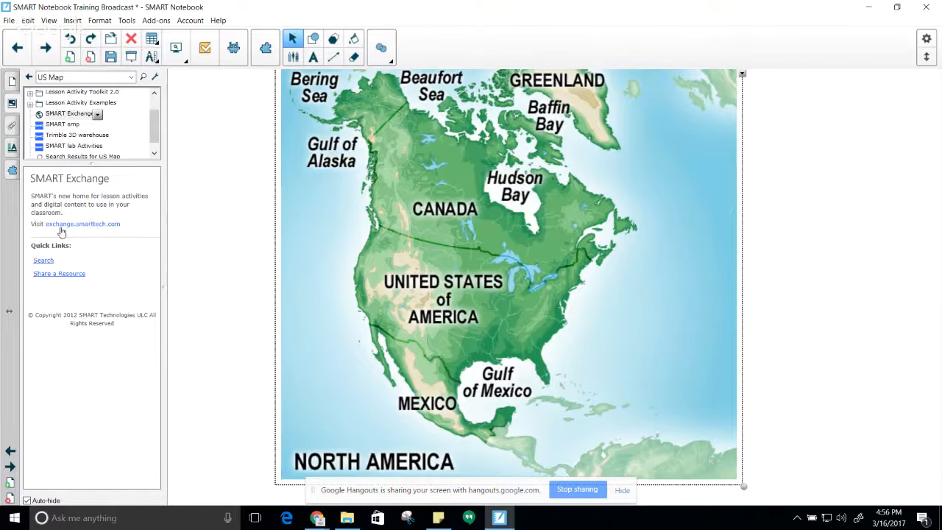
pyautogui.click(318, 520)
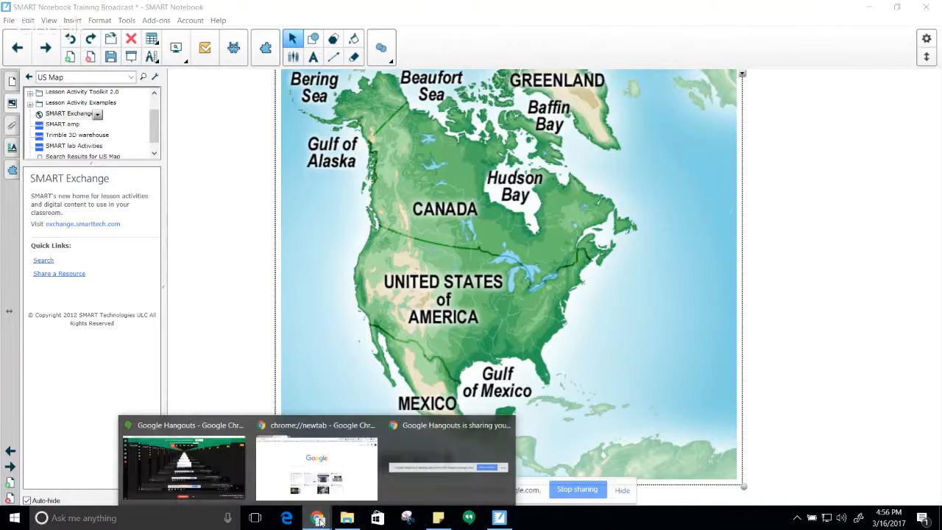
pyautogui.click(374, 493)
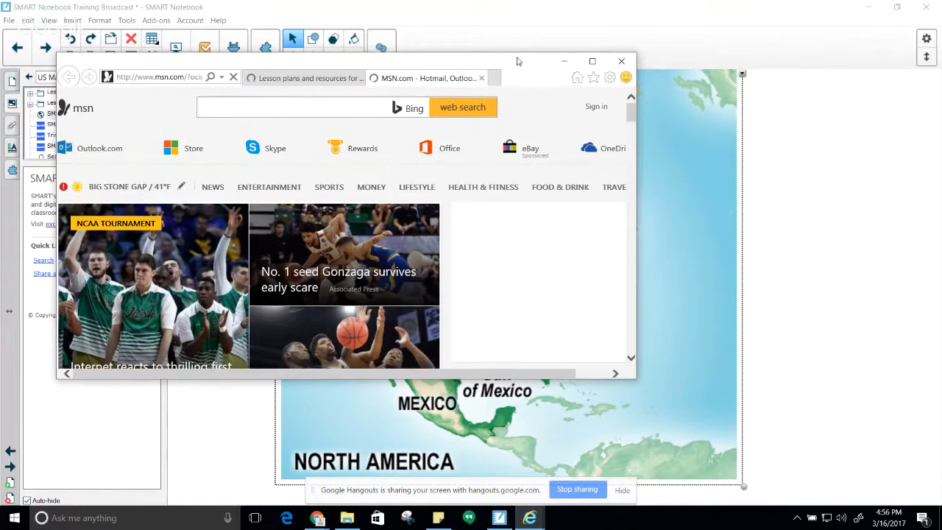
pyautogui.click(331, 79)
pyautogui.moveTo(530, 75); pyautogui.dragTo(560, 1)
# - Look over the SMART Exchange home page, search all resources for "History" and review the resulting lessons
pyautogui.scroll(-5, 444, 293)
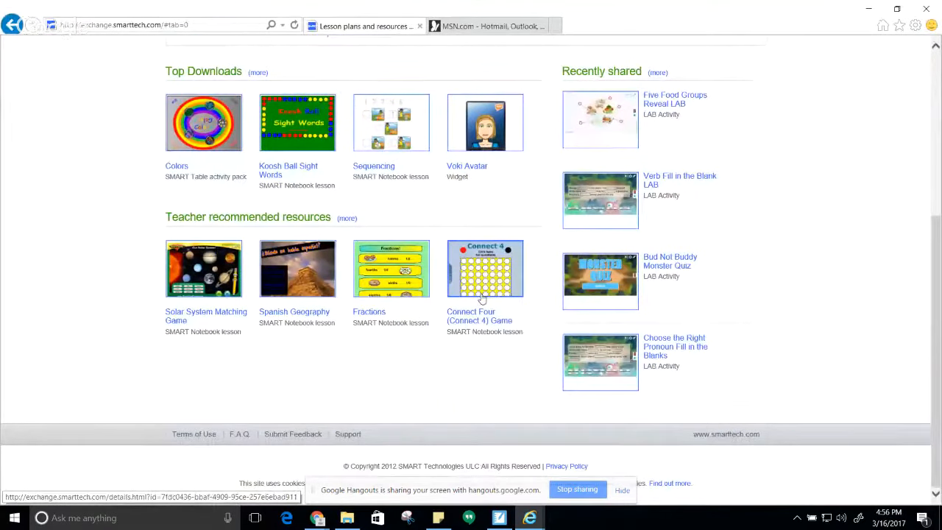
pyautogui.scroll(5, 483, 297)
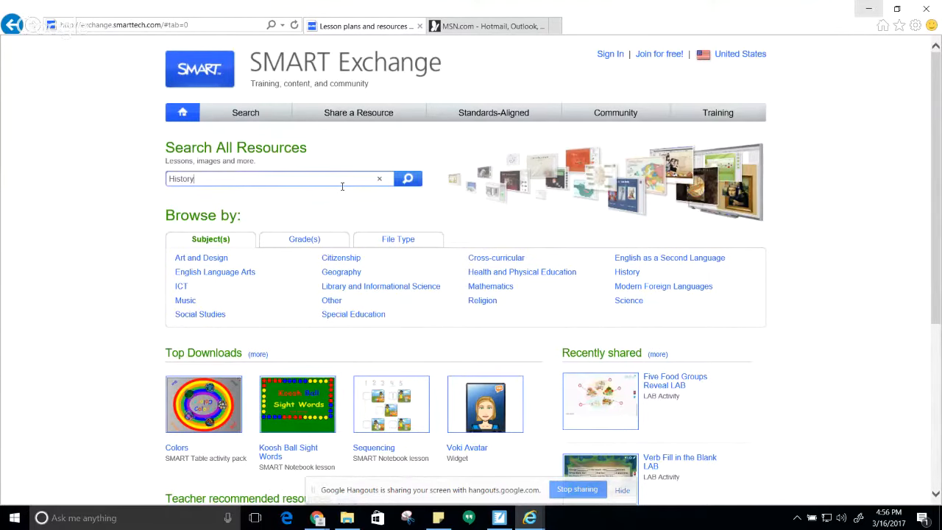
pyautogui.press('Return')
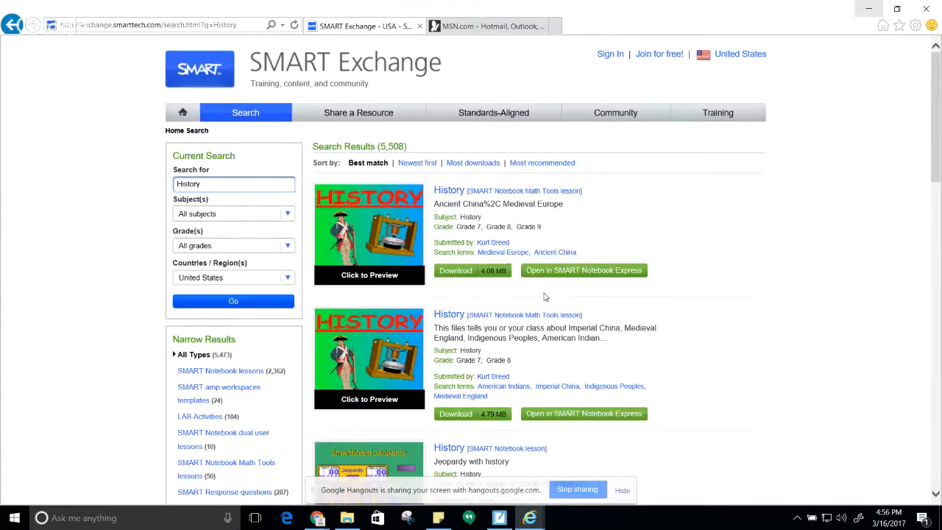
pyautogui.scroll(-2, 545, 296)
pyautogui.scroll(-1, 545, 296)
pyautogui.scroll(-10, 545, 297)
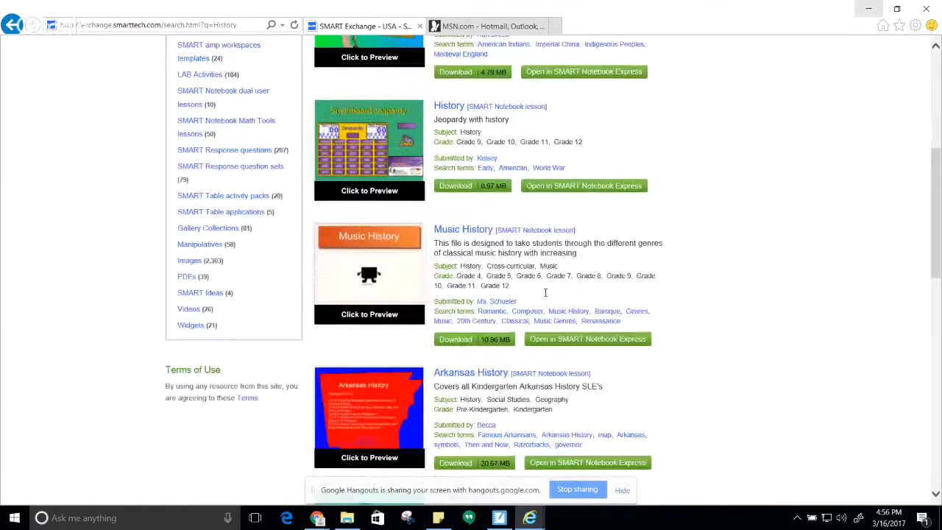
pyautogui.scroll(-3, 545, 296)
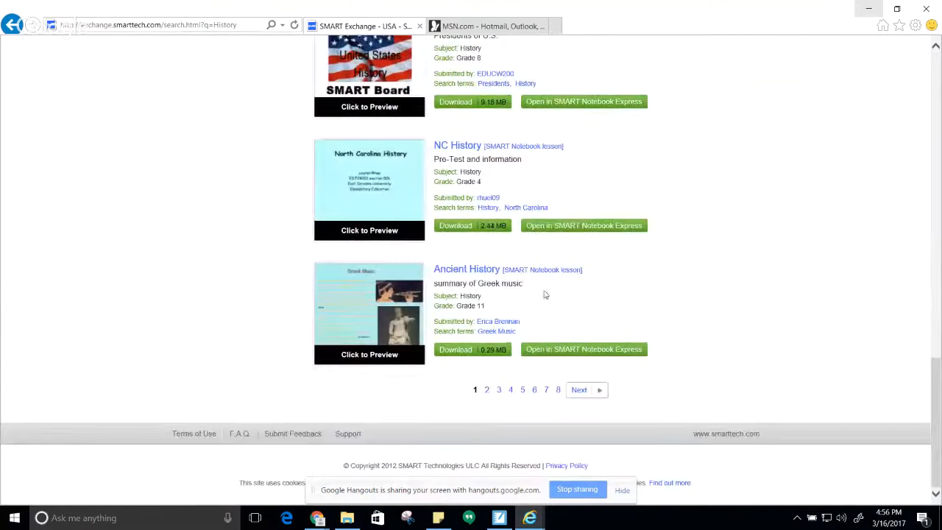
# - Return to SMART Notebook and start attaching a copy of a file to the notebook
pyautogui.click(868, 9)
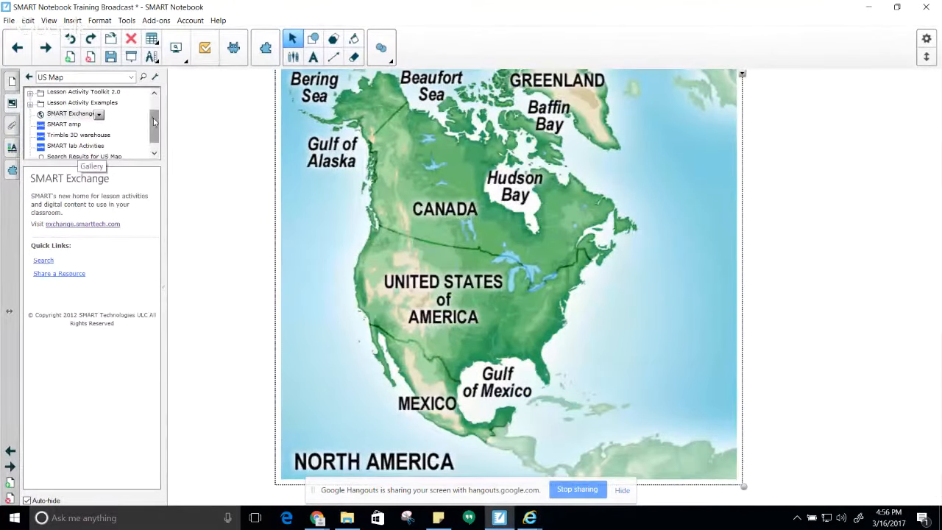
pyautogui.moveTo(154, 123)
pyautogui.mouseDown()
pyautogui.moveTo(153, 103)
pyautogui.moveTo(154, 122)
pyautogui.mouseUp()
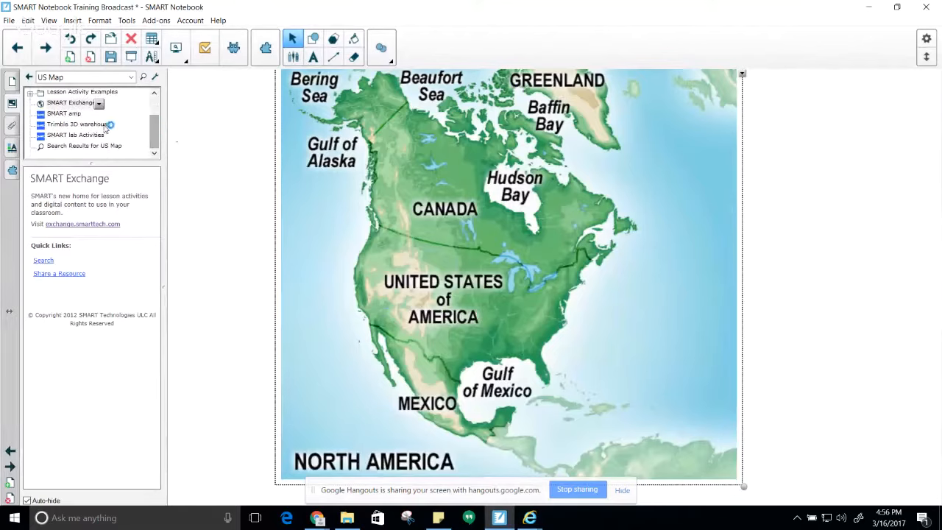
pyautogui.click(13, 128)
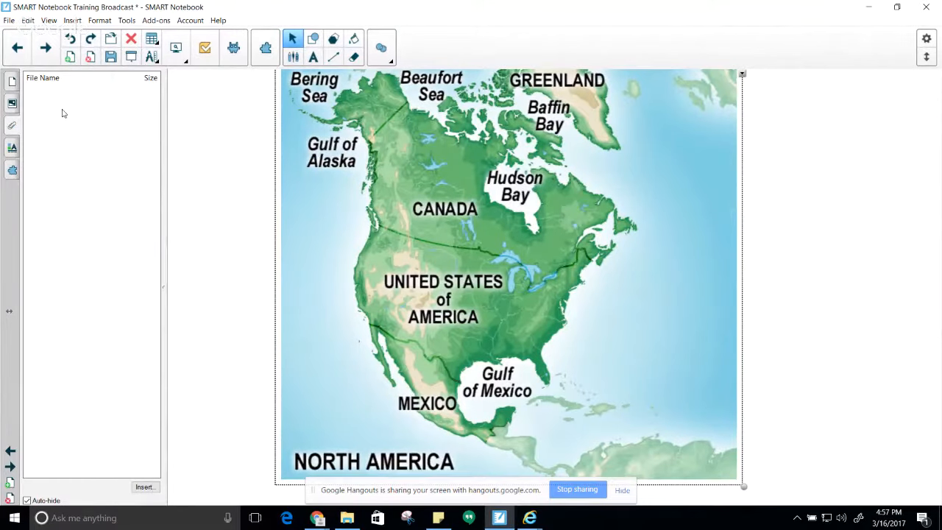
pyautogui.click(145, 487)
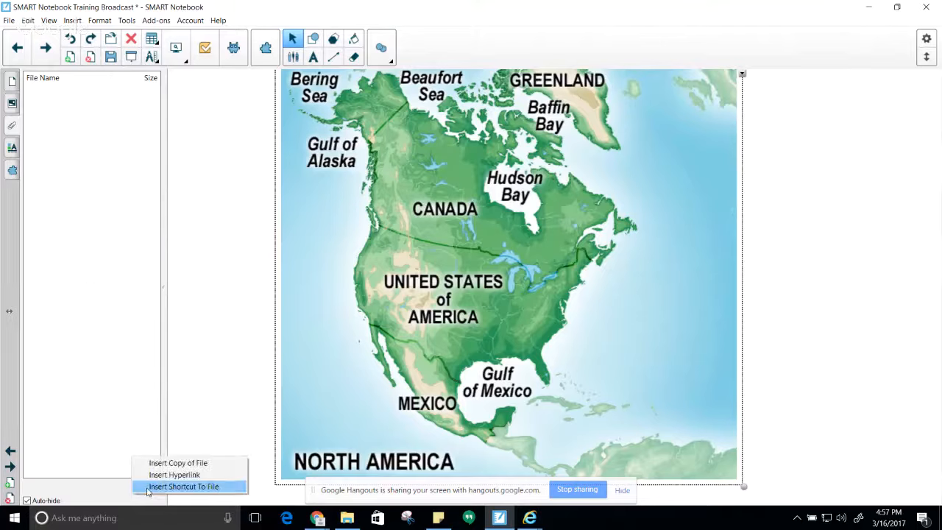
pyautogui.click(215, 465)
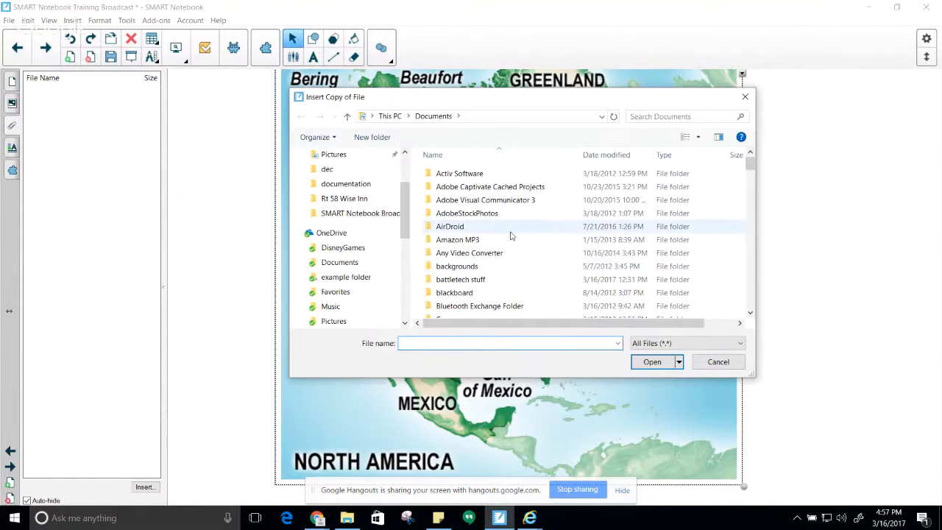
# - Attach a copy of the JPG "classroom-effective-efficient-infographic" from the Desktop folder "lose files and folders" and deselect the map
pyautogui.moveTo(408, 212); pyautogui.dragTo(406, 270)
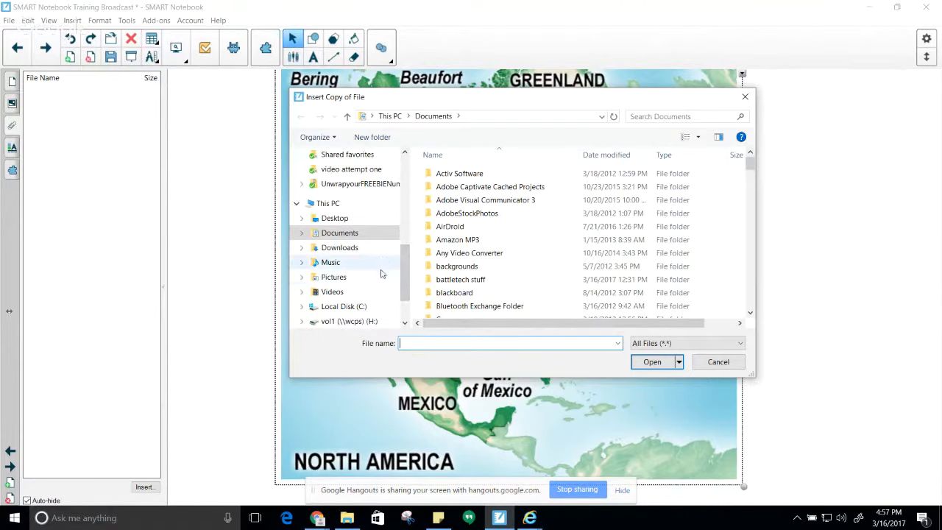
pyautogui.click(335, 218)
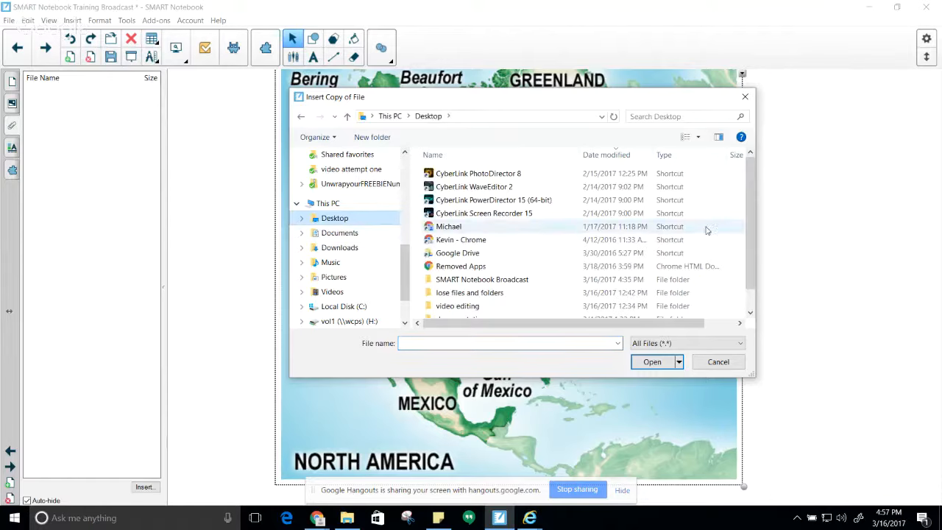
pyautogui.moveTo(751, 187); pyautogui.dragTo(751, 217)
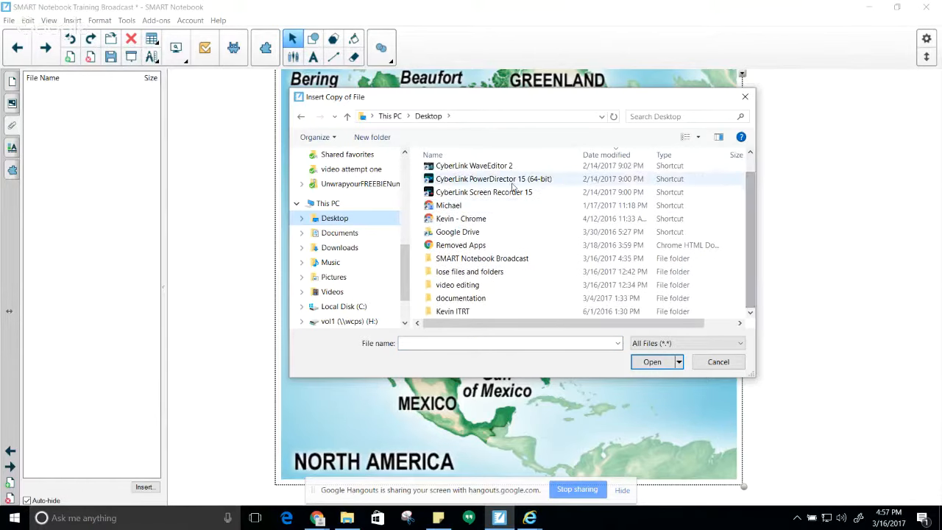
pyautogui.click(483, 274)
pyautogui.doubleClick(482, 274)
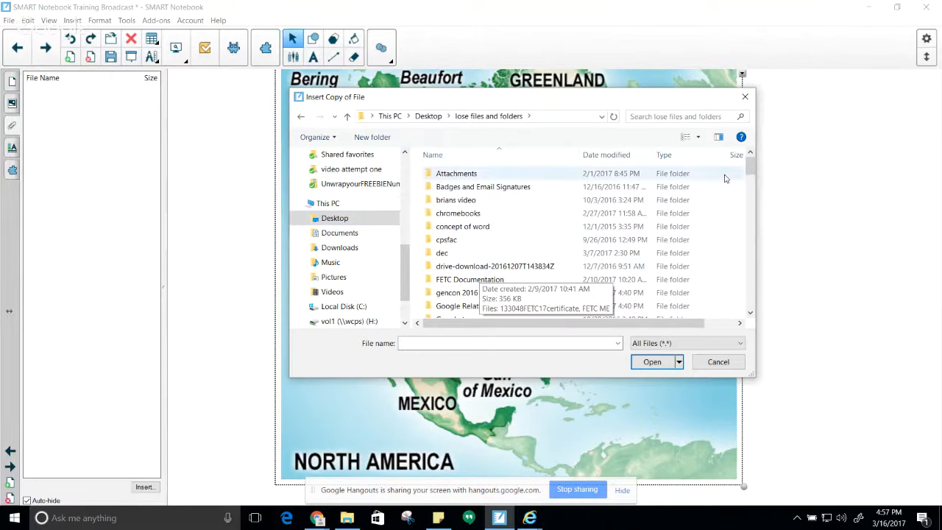
pyautogui.moveTo(750, 166); pyautogui.dragTo(751, 222)
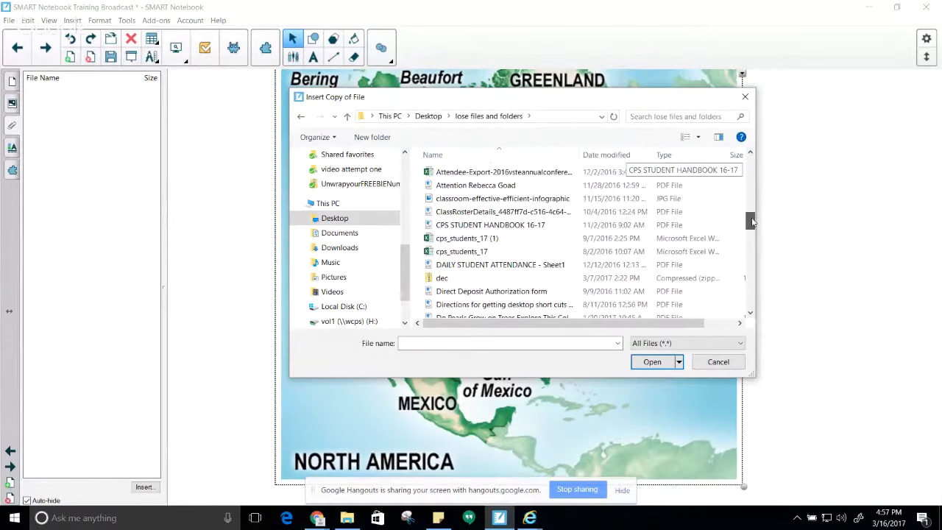
pyautogui.click(512, 199)
pyautogui.click(652, 361)
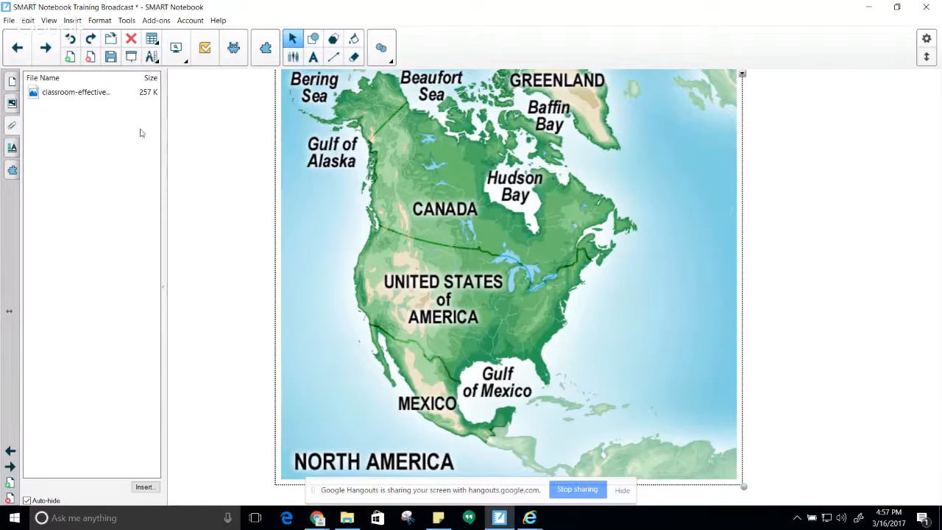
pyautogui.click(243, 121)
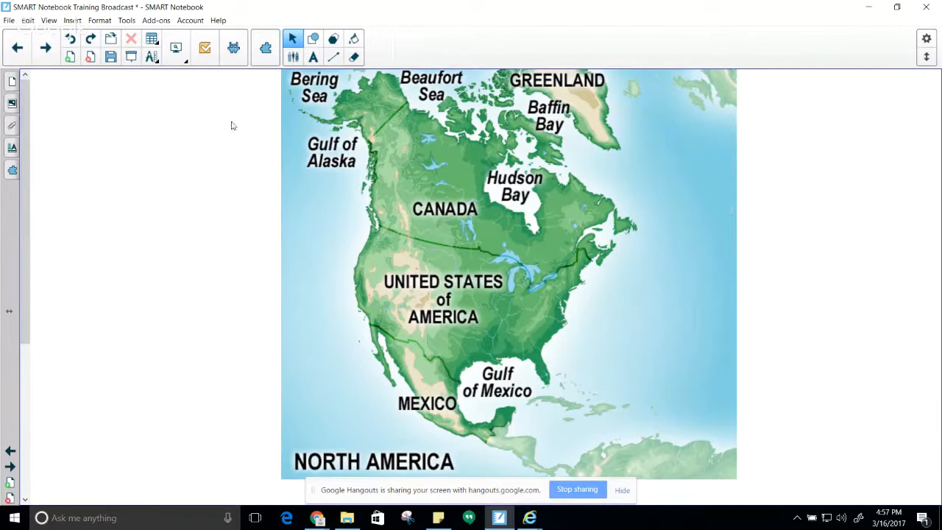
# - Show the overview of all add-ons instead of Image Web Search and go to the page with the YouTube logo
pyautogui.click(12, 172)
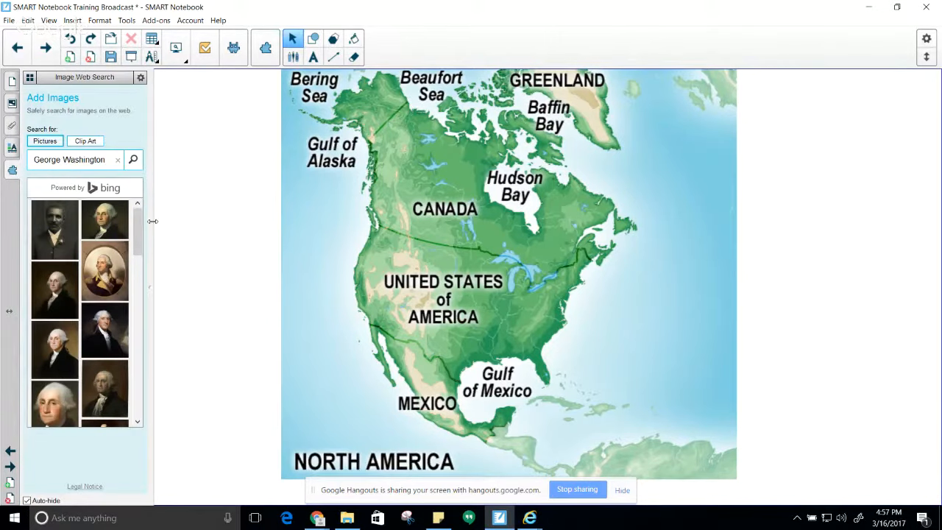
pyautogui.click(30, 78)
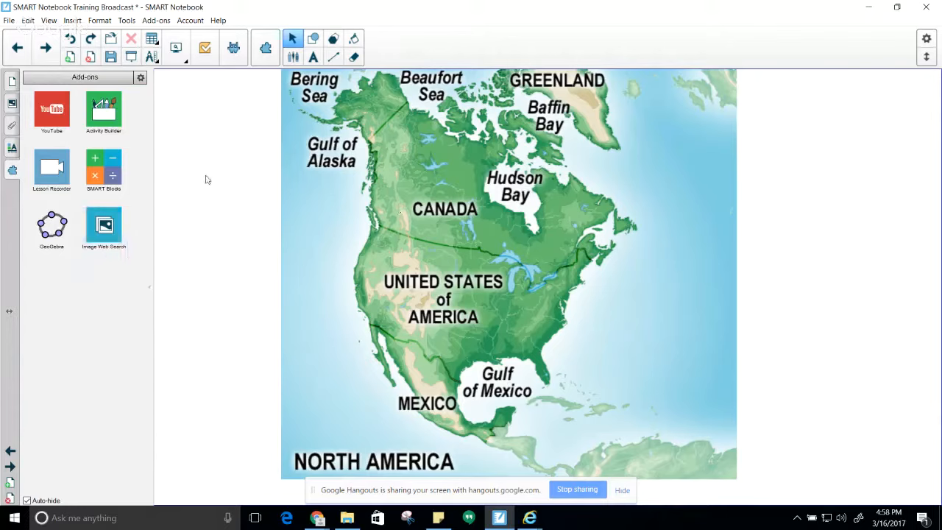
pyautogui.click(46, 48)
pyautogui.click(45, 47)
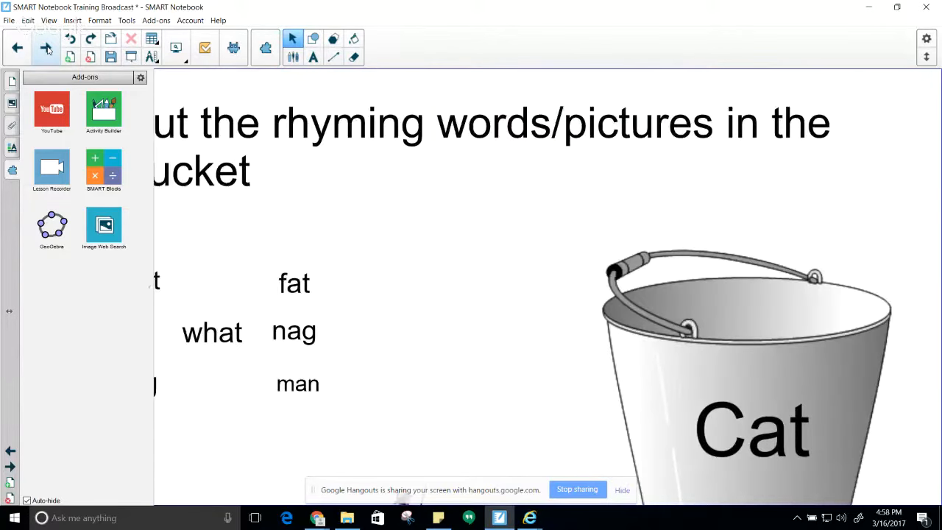
pyautogui.click(49, 50)
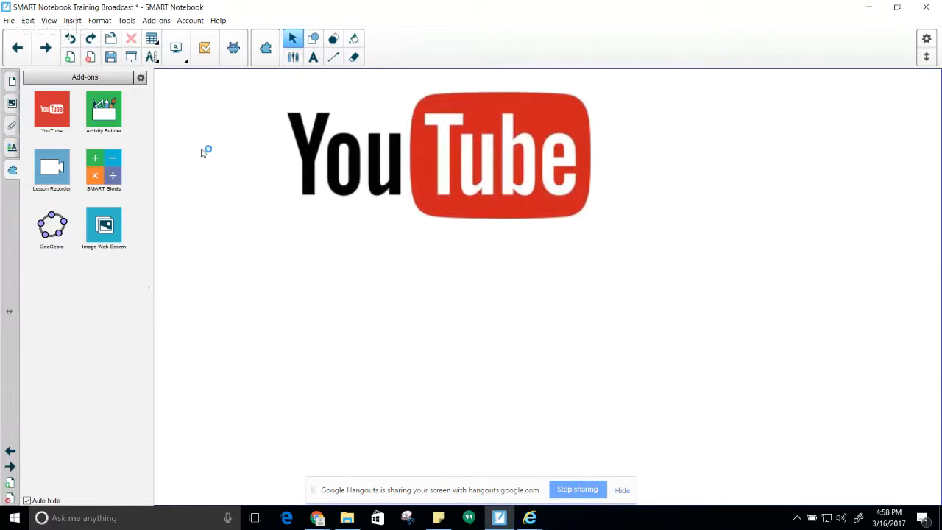
# - Search the YouTube add-on for videos on "U. S. Revolutionary War"
pyautogui.click(51, 118)
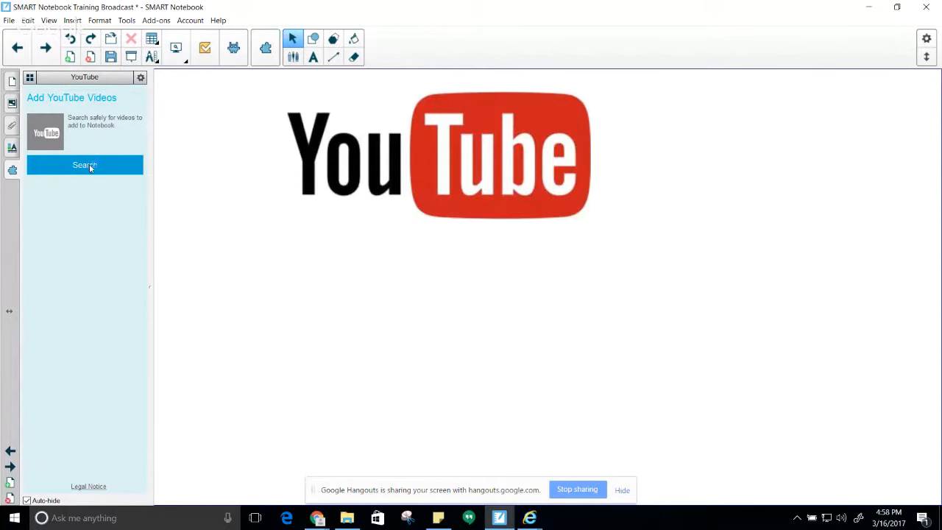
pyautogui.click(89, 168)
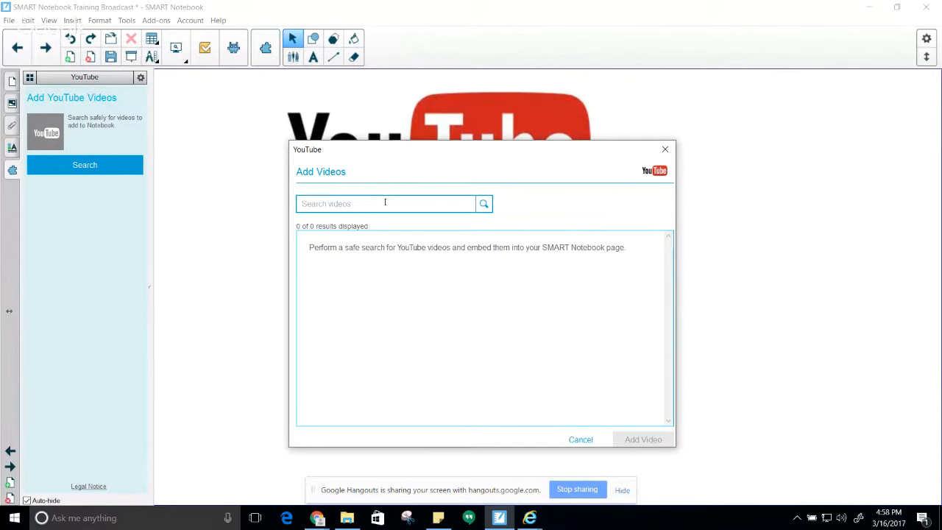
pyautogui.write('U')
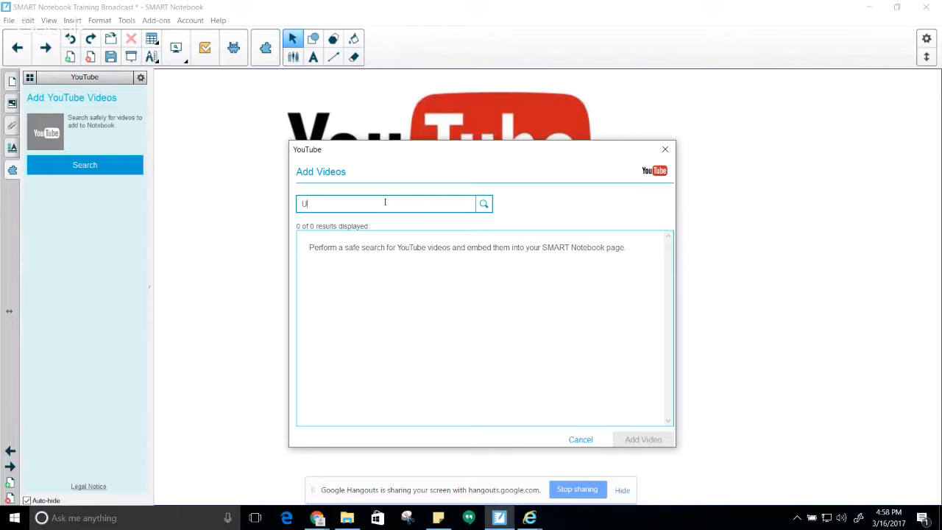
pyautogui.write('. S')
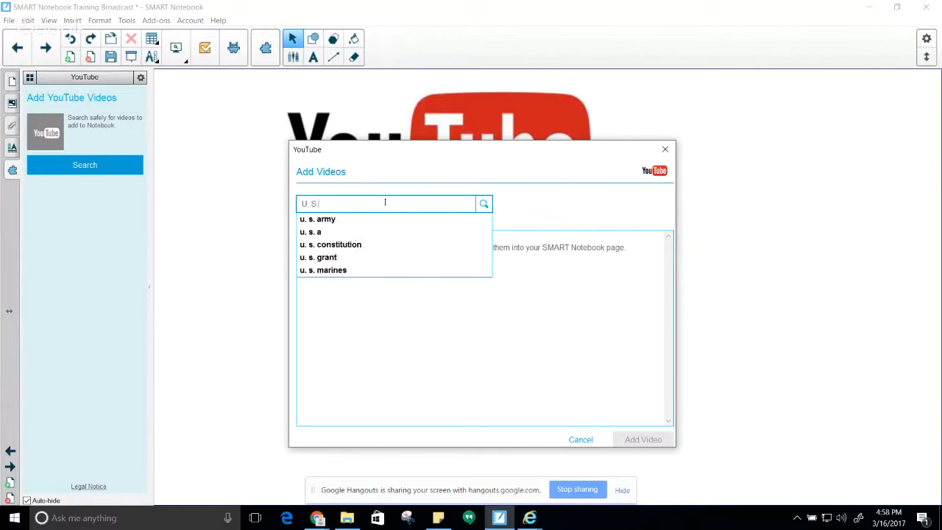
pyautogui.write('. Re')
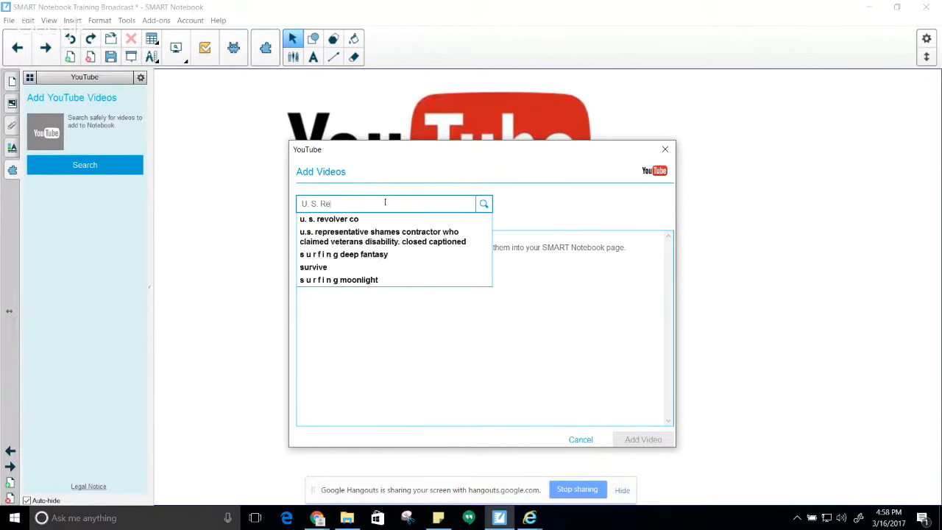
pyautogui.write('voluti')
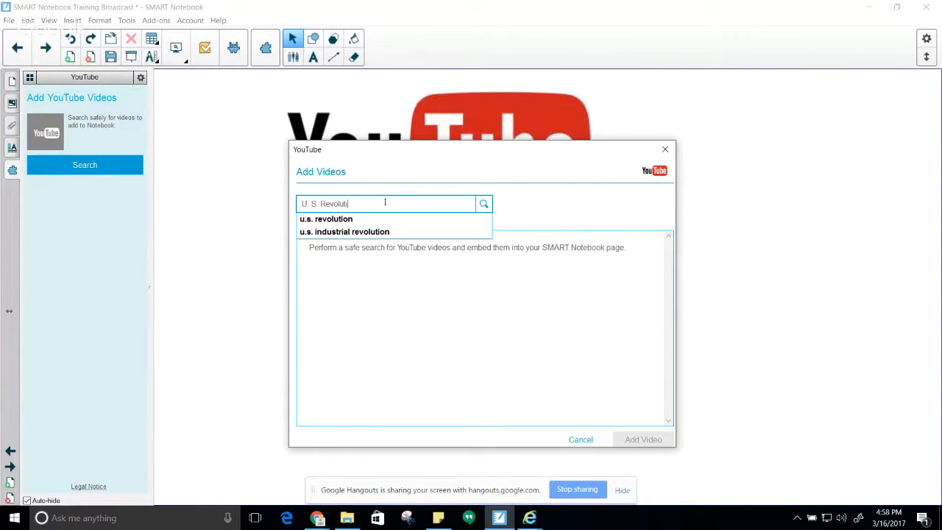
pyautogui.write('onary Wa')
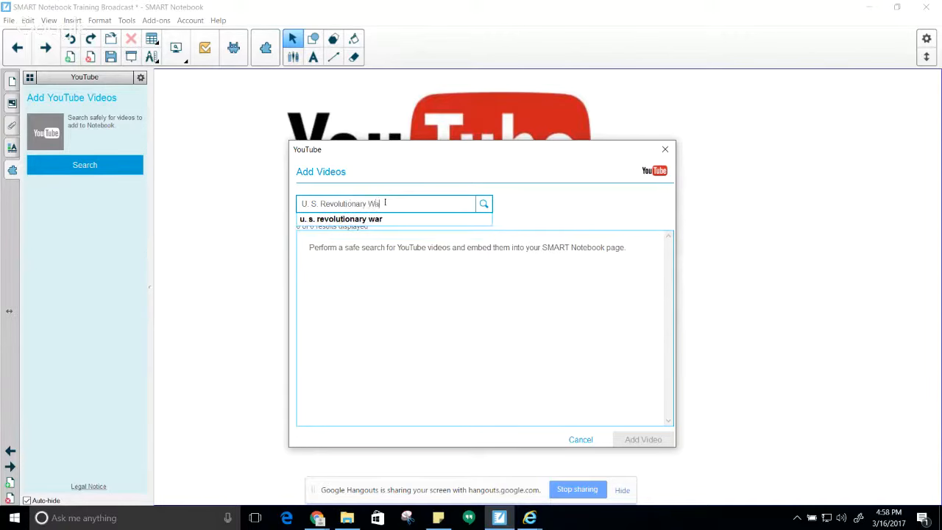
pyautogui.write('r')
pyautogui.press('Return')
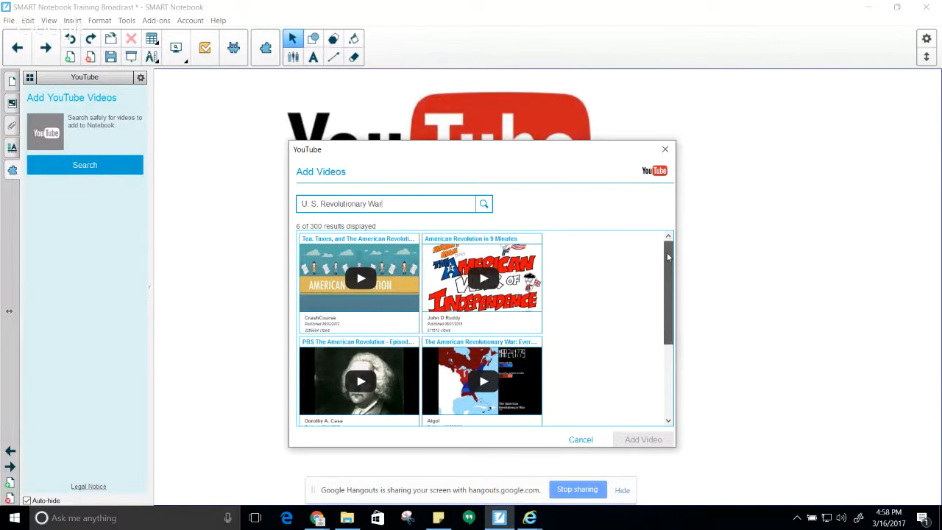
# - Browse the video results, preview "Tea, Taxes, and The American Revolution" with the sound muted, and add it to the page
pyautogui.moveTo(668, 255); pyautogui.dragTo(635, 341)
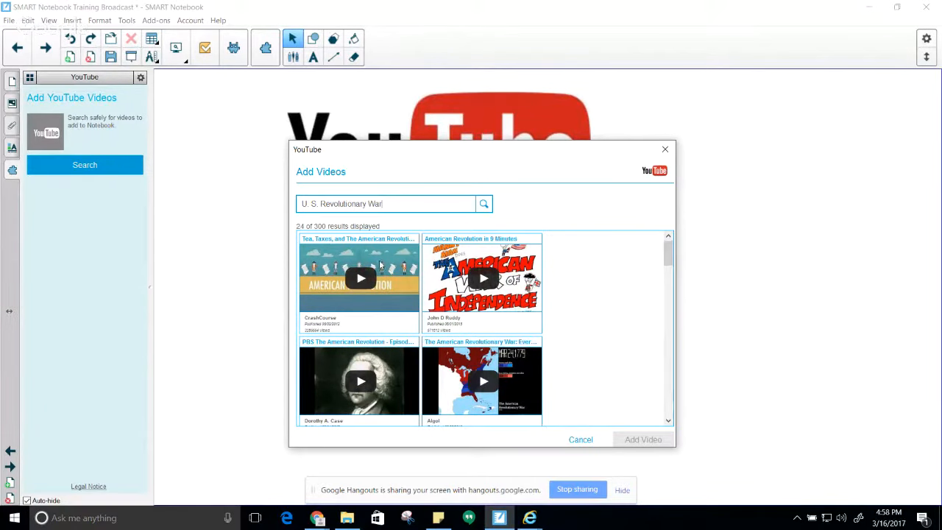
pyautogui.click(377, 267)
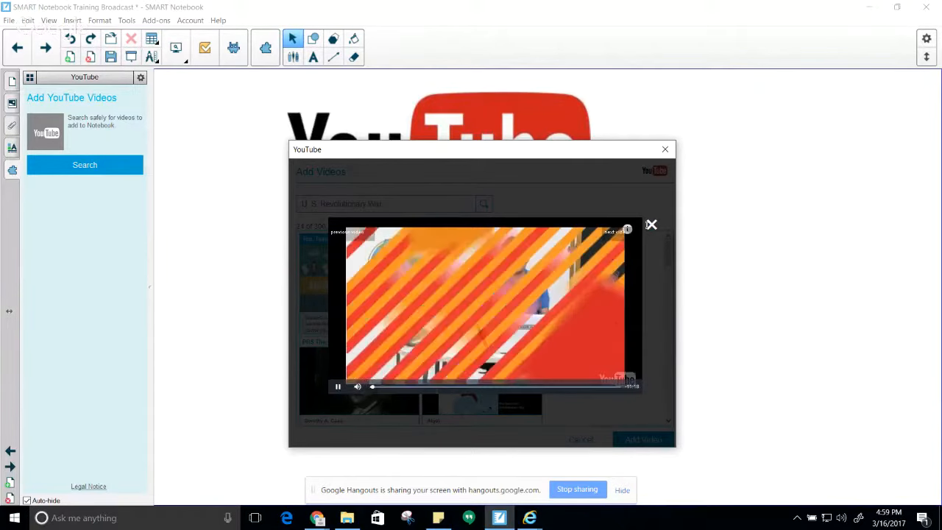
pyautogui.moveTo(359, 391)
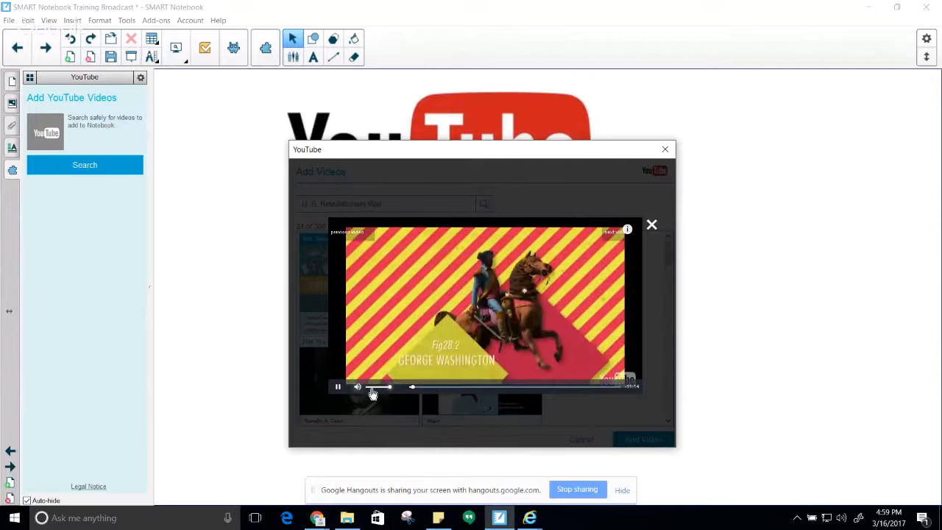
pyautogui.moveTo(389, 388); pyautogui.dragTo(360, 387)
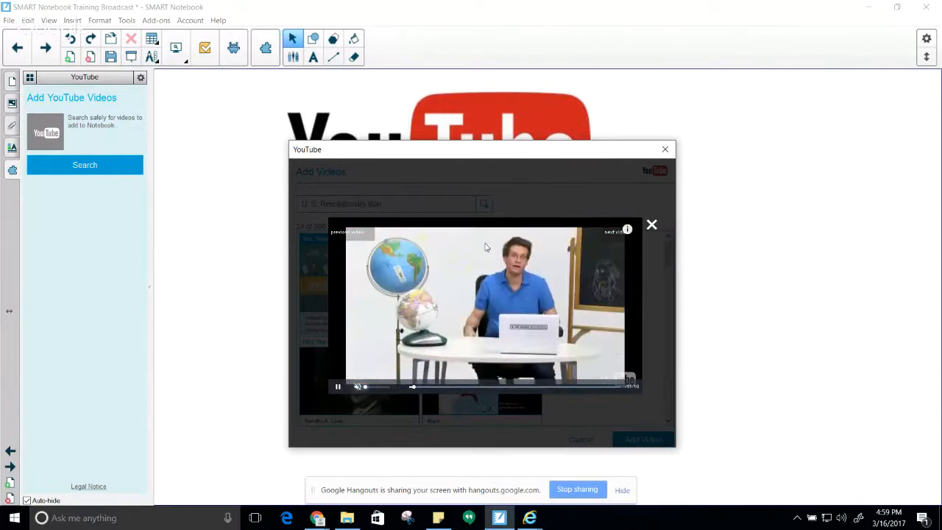
pyautogui.click(651, 226)
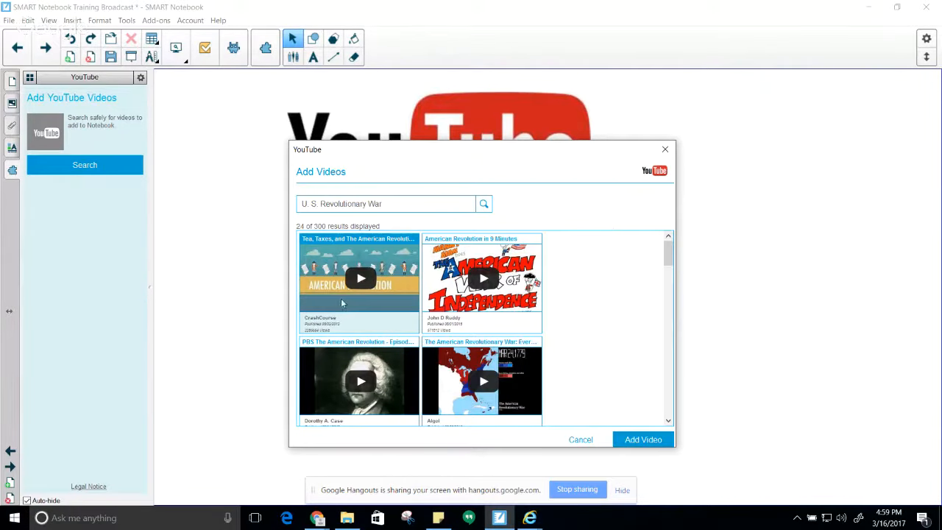
pyautogui.click(648, 440)
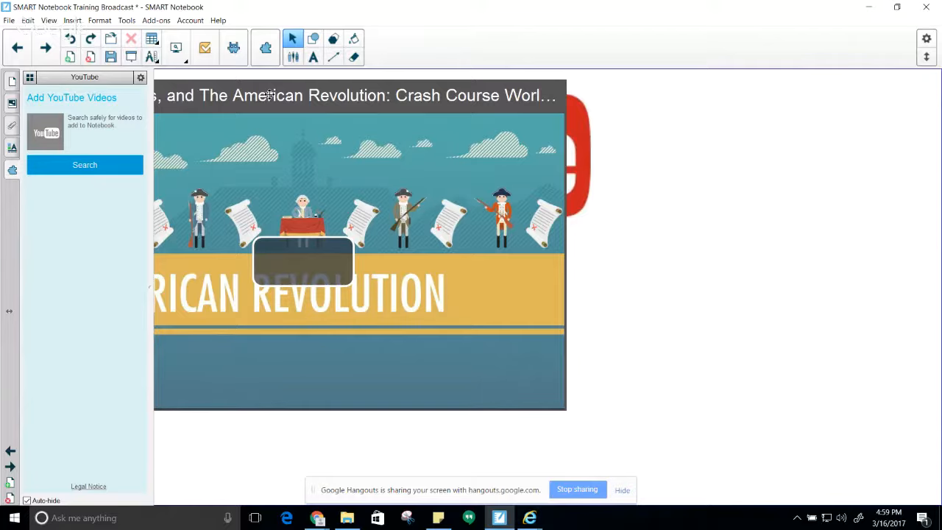
# - Make the inserted video slightly smaller and place it near the middle of the page, partly over the YouTube logo
pyautogui.click(270, 95)
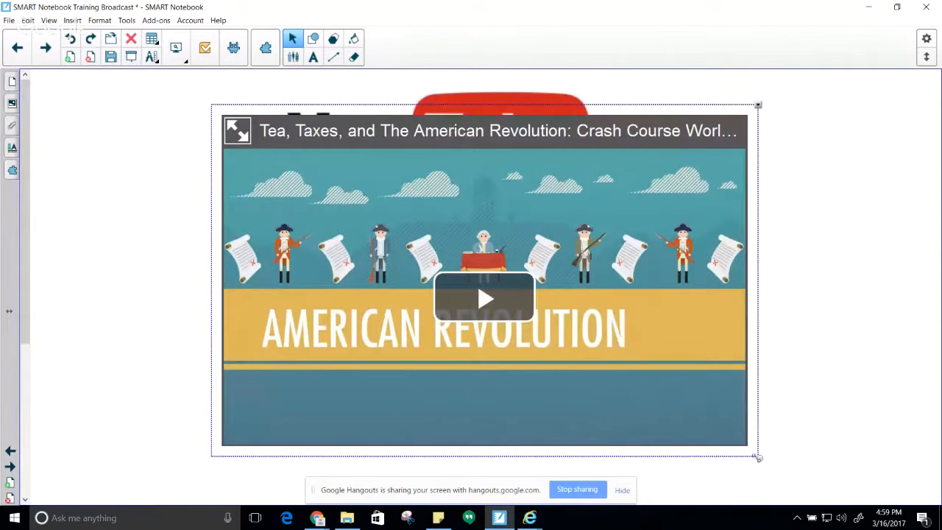
pyautogui.moveTo(758, 456); pyautogui.dragTo(606, 372)
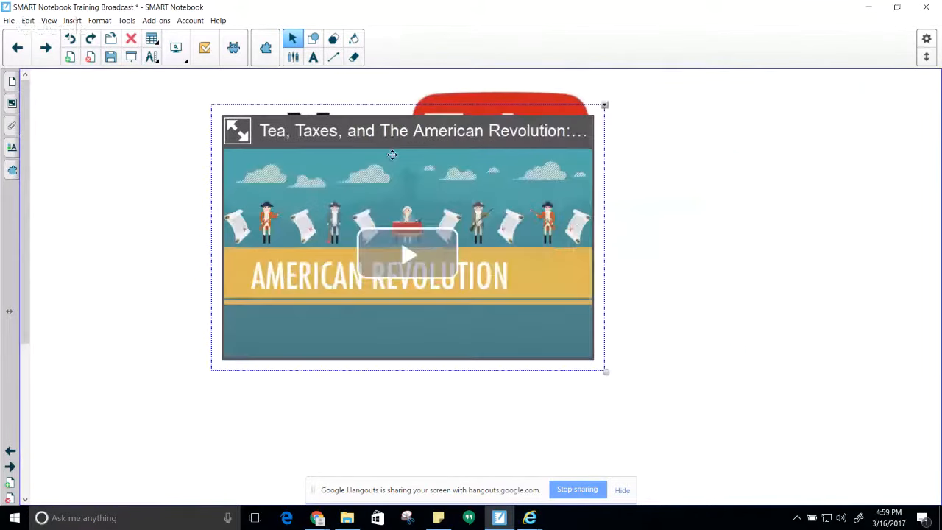
pyautogui.moveTo(375, 109); pyautogui.dragTo(435, 144)
pyautogui.moveTo(666, 398); pyautogui.dragTo(715, 426)
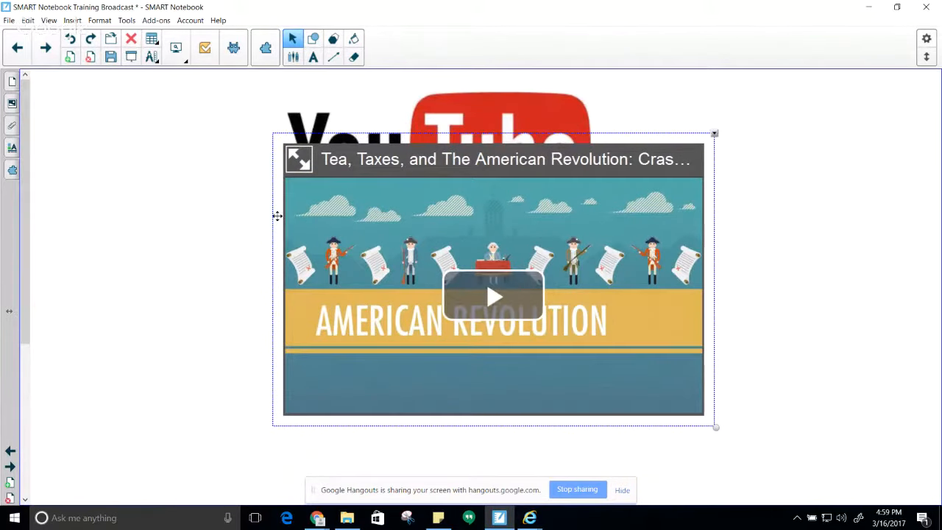
# - Go to the rhyming activity page, check the add-ons overview, and examine the page's words, pictures and Cat bucket
pyautogui.click(45, 47)
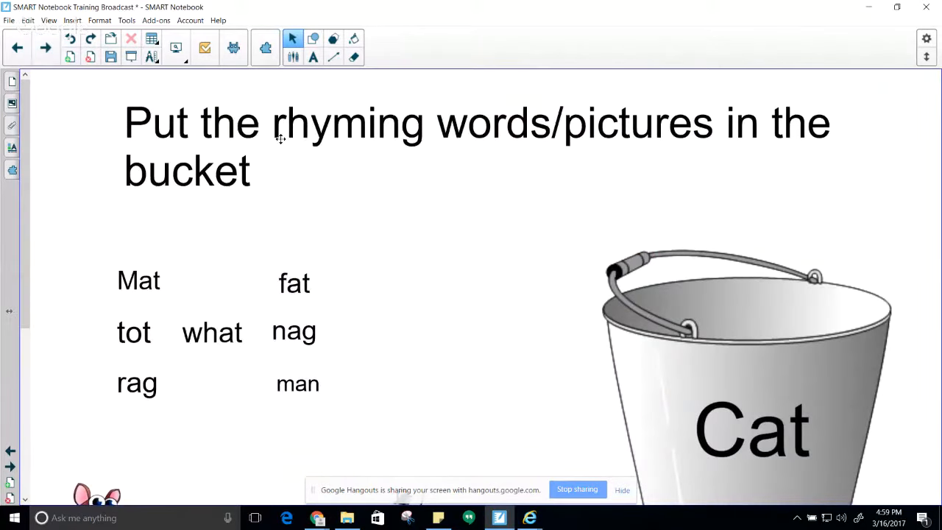
pyautogui.click(12, 170)
pyautogui.click(29, 77)
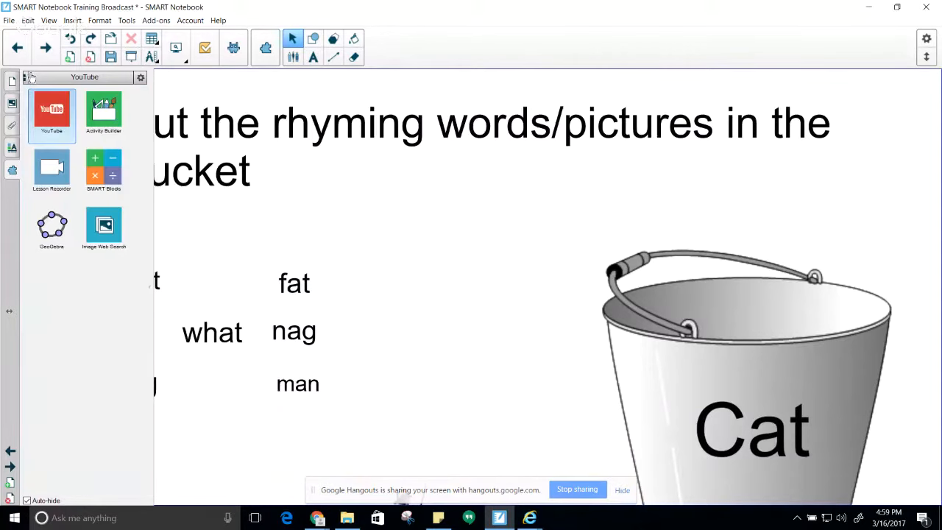
pyautogui.click(382, 200)
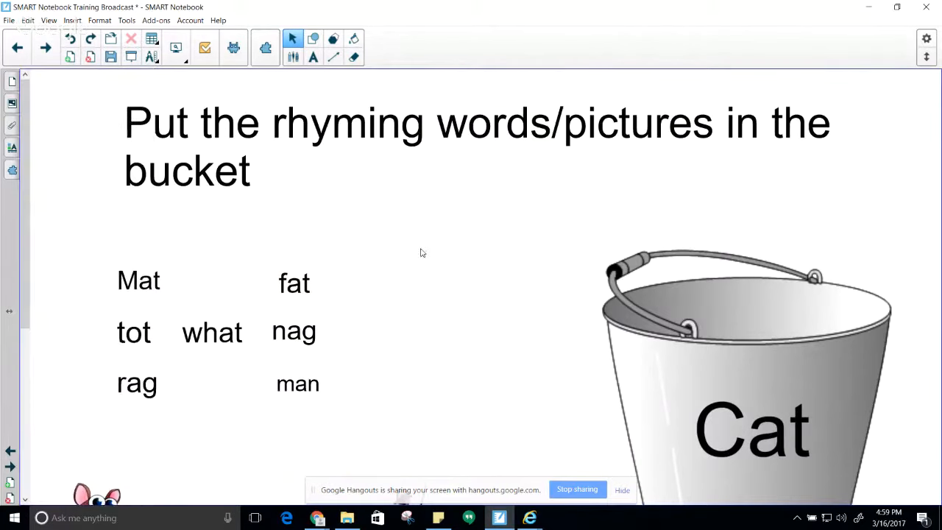
pyautogui.scroll(-3, 441, 254)
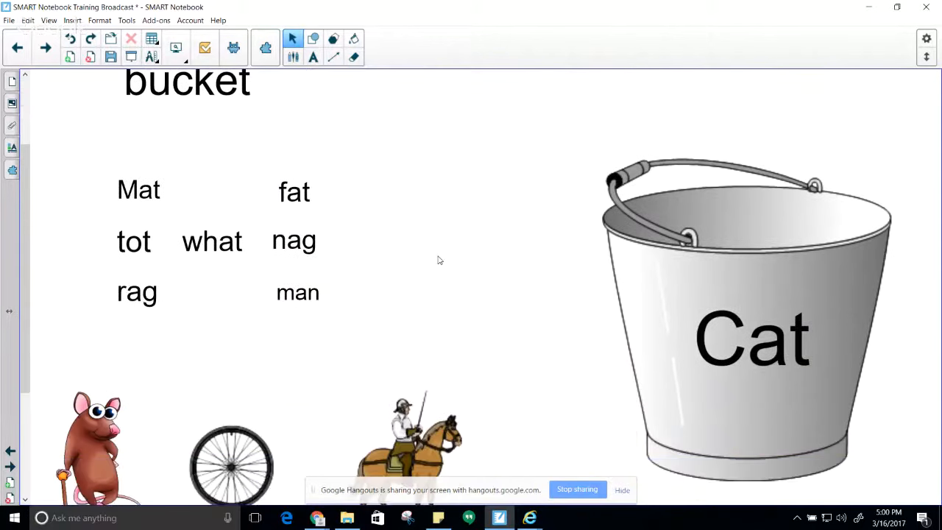
pyautogui.scroll(-3, 439, 260)
pyautogui.scroll(6, 437, 258)
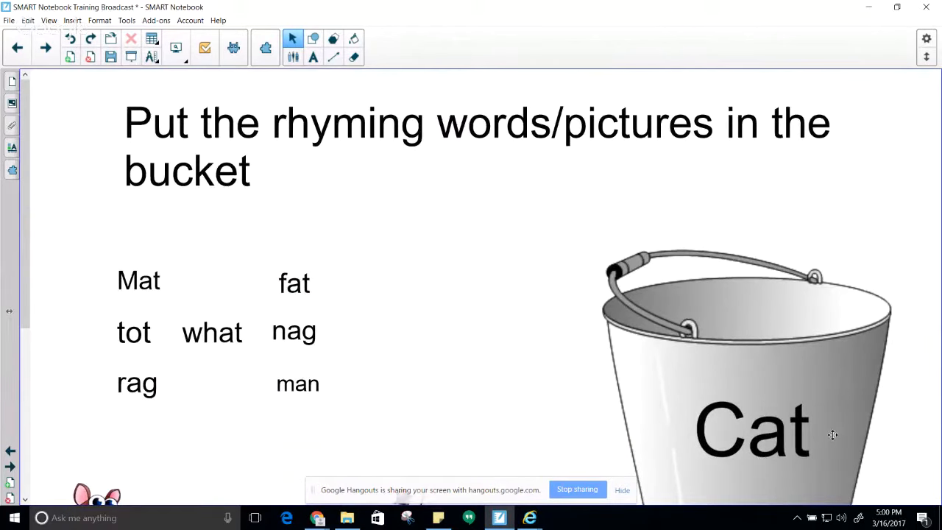
pyautogui.scroll(-2, 801, 352)
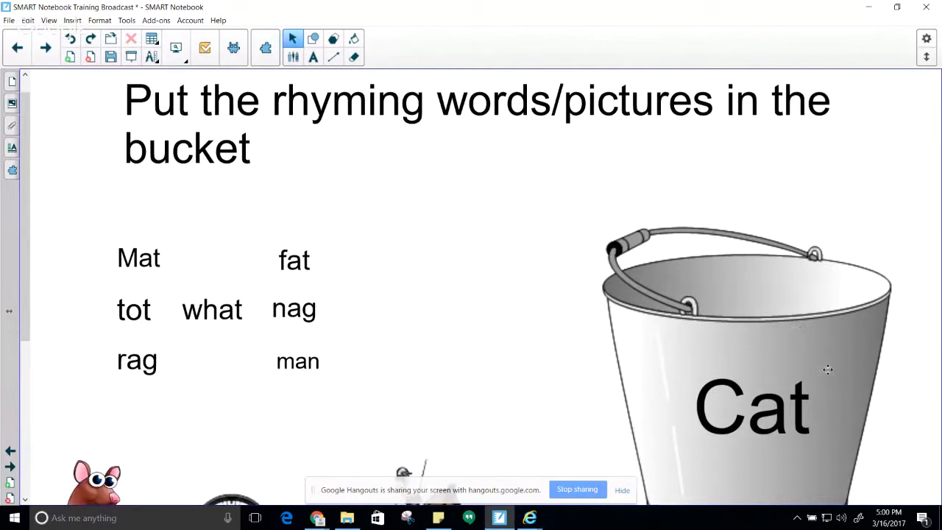
pyautogui.scroll(-1, 547, 328)
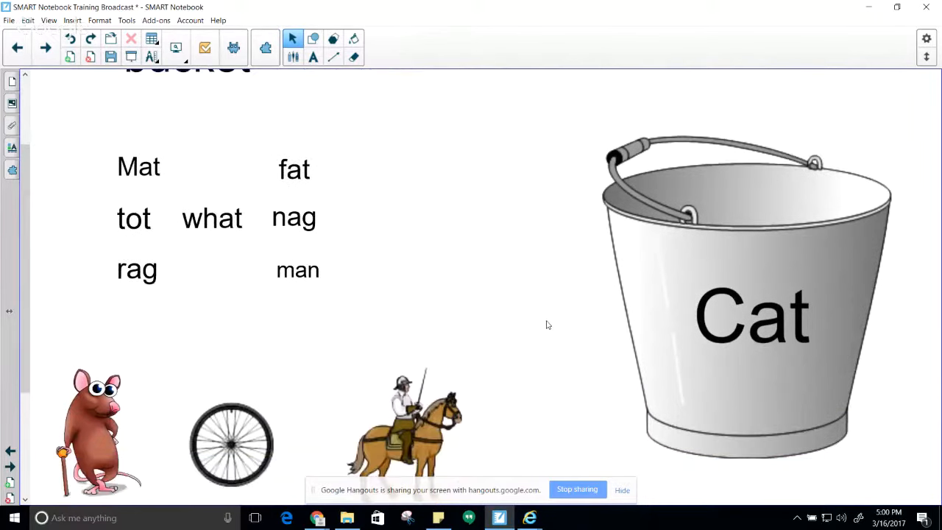
# - Look over the rhyming activity page and display it in full screen
pyautogui.scroll(-1, 466, 257)
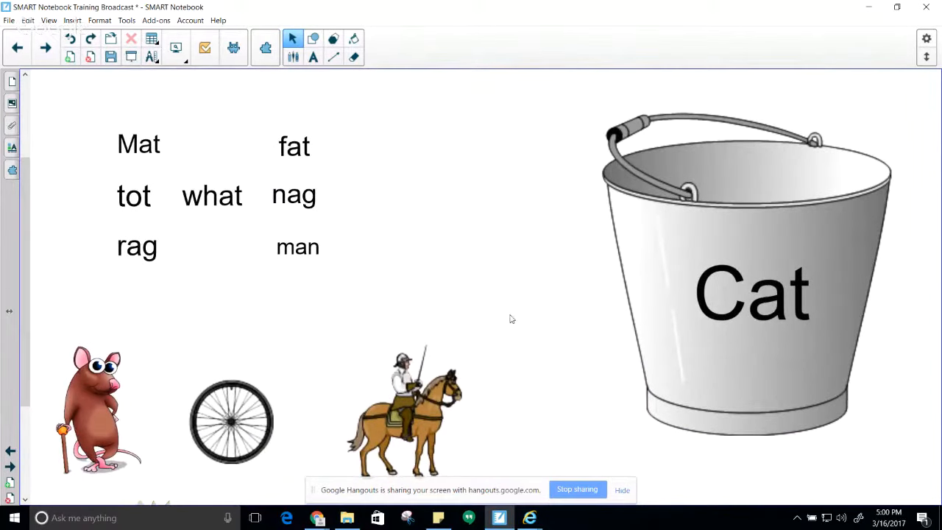
pyautogui.scroll(-3, 538, 349)
pyautogui.scroll(3, 541, 352)
pyautogui.scroll(4, 542, 353)
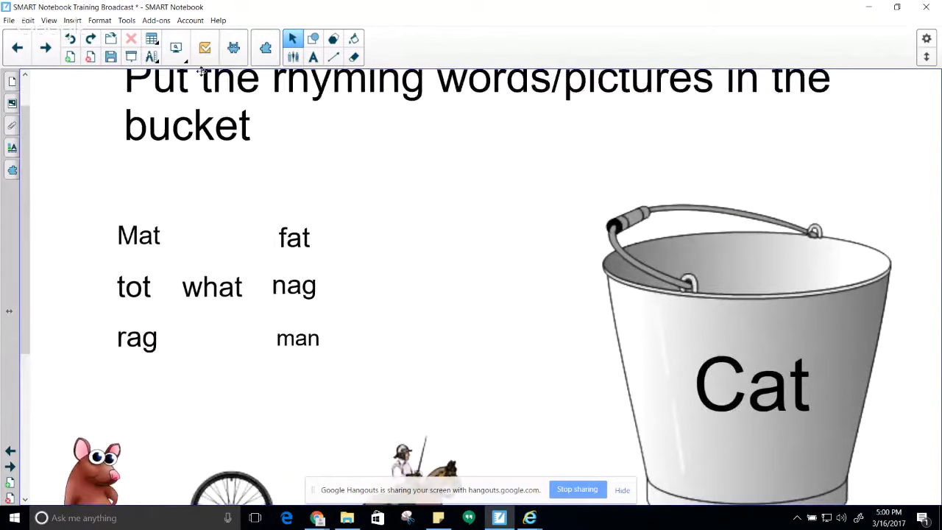
pyautogui.click(178, 53)
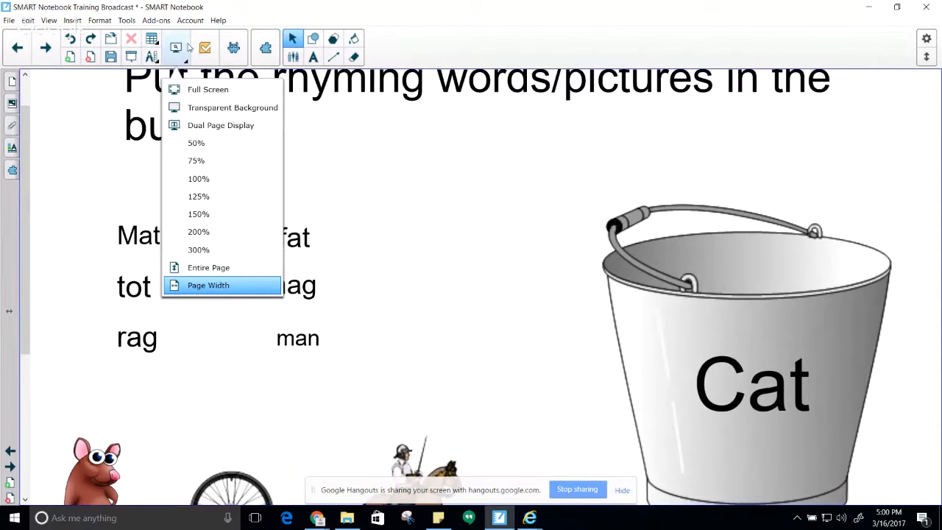
pyautogui.click(206, 90)
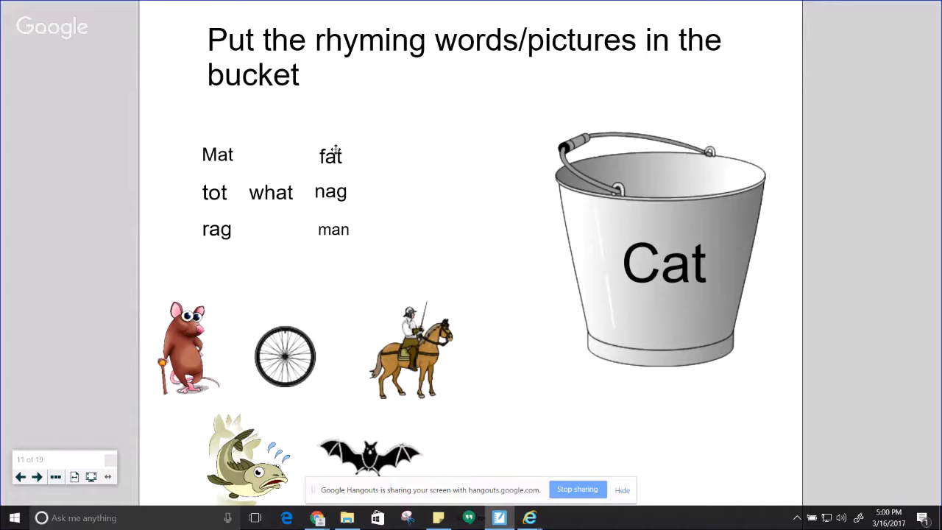
# - Put Mat, fat, the rat and the bat in the Cat bucket, and try tot and the fish as non-rhyming items
pyautogui.moveTo(219, 151); pyautogui.dragTo(648, 266)
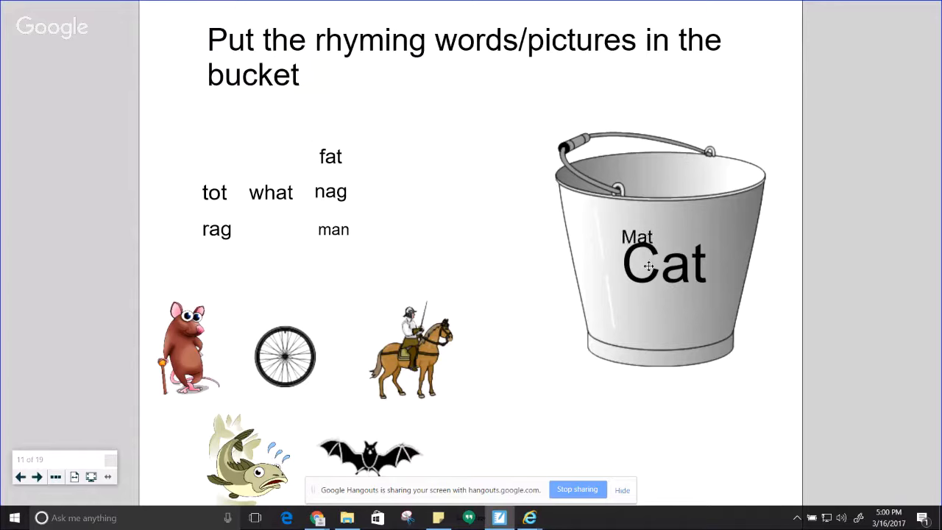
pyautogui.moveTo(333, 157); pyautogui.dragTo(680, 202)
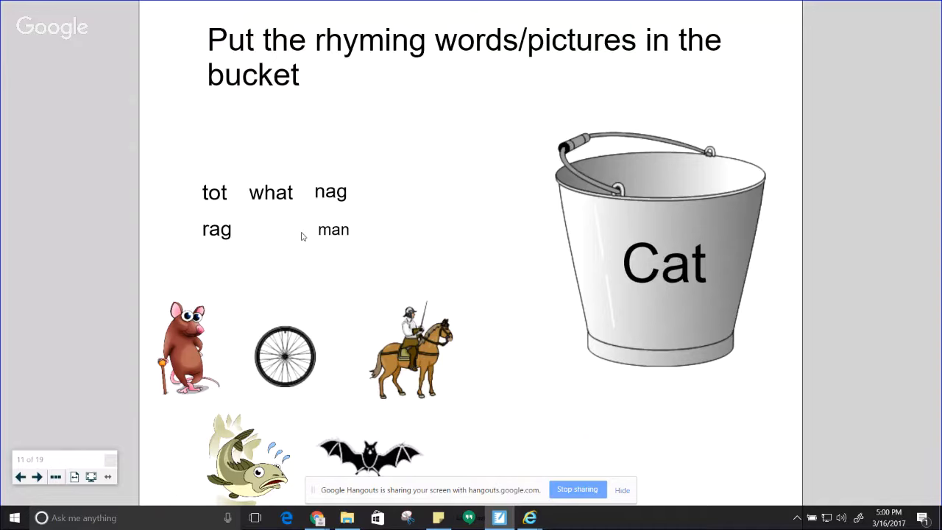
pyautogui.moveTo(221, 193); pyautogui.dragTo(609, 207)
pyautogui.moveTo(188, 366); pyautogui.dragTo(702, 261)
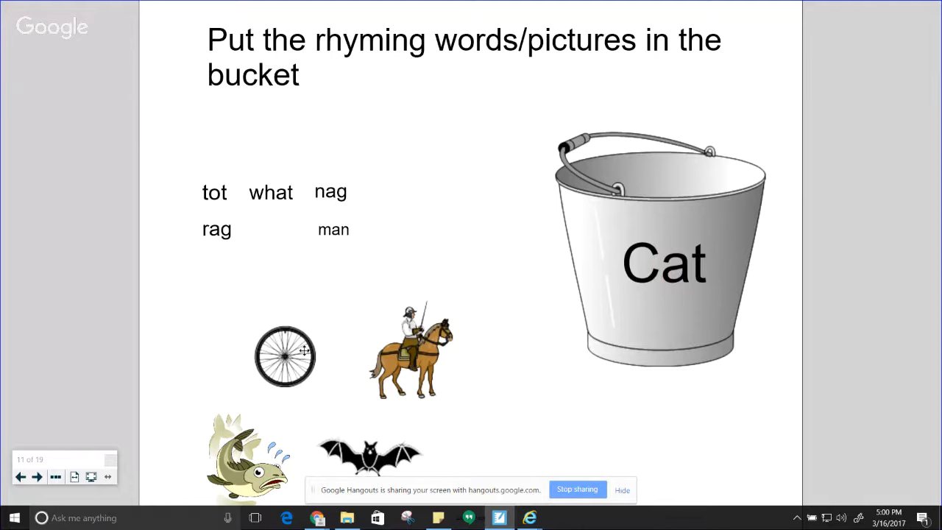
pyautogui.moveTo(255, 441); pyautogui.dragTo(645, 240)
pyautogui.moveTo(403, 441); pyautogui.dragTo(663, 221)
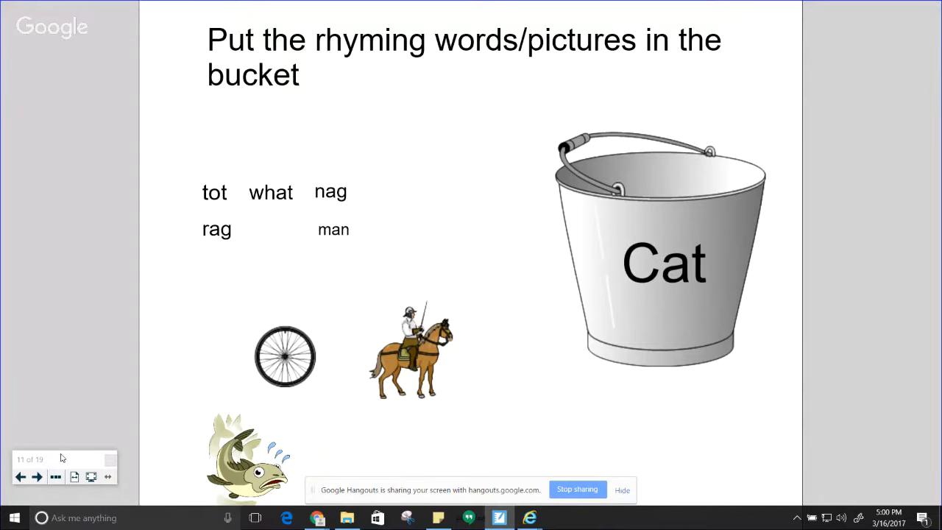
# - Leave full screen and go to the blank page after the rhyming activity
pyautogui.click(21, 477)
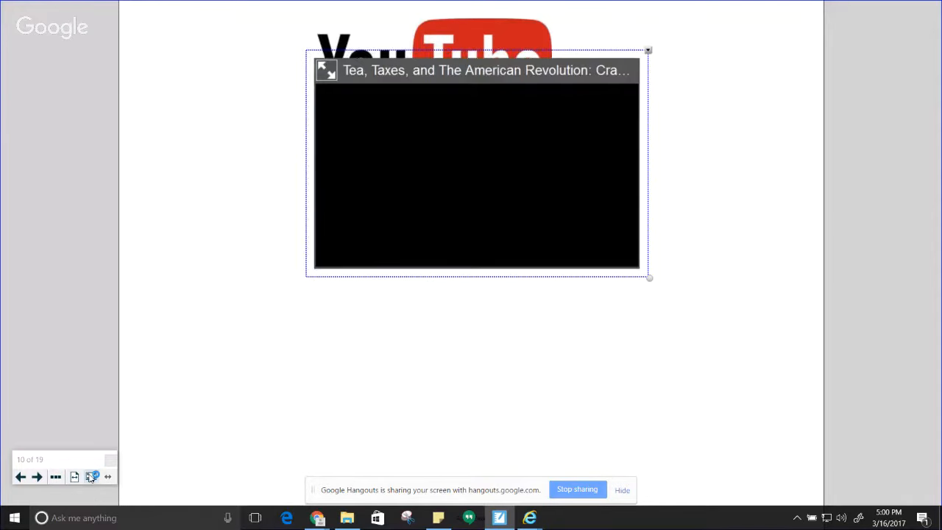
pyautogui.click(90, 477)
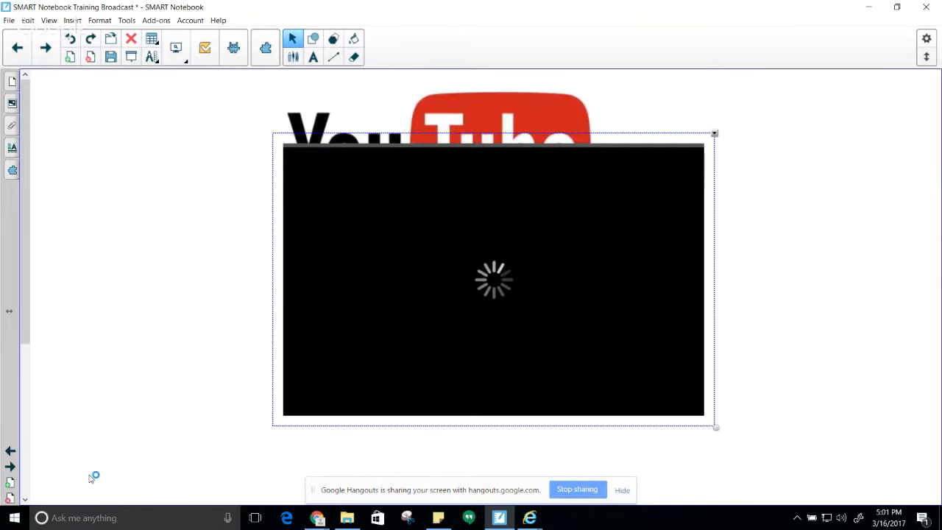
pyautogui.click(43, 52)
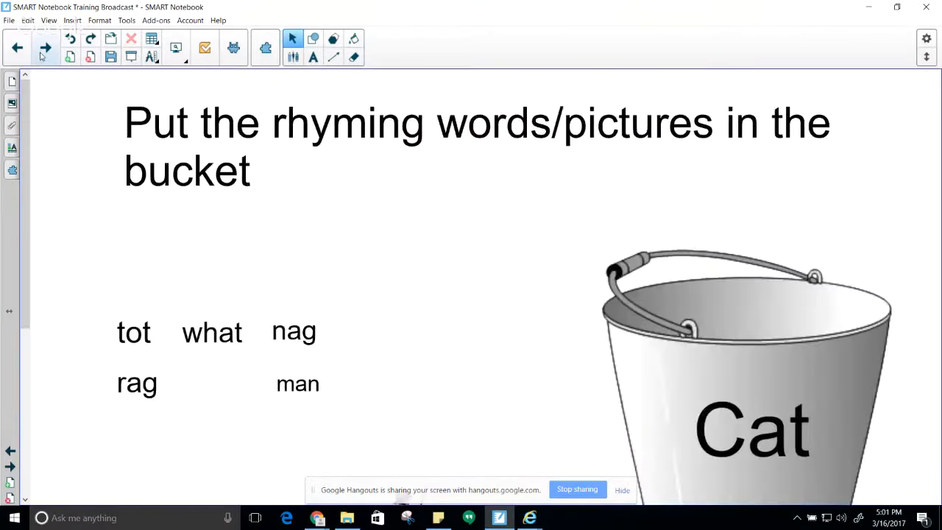
pyautogui.click(43, 53)
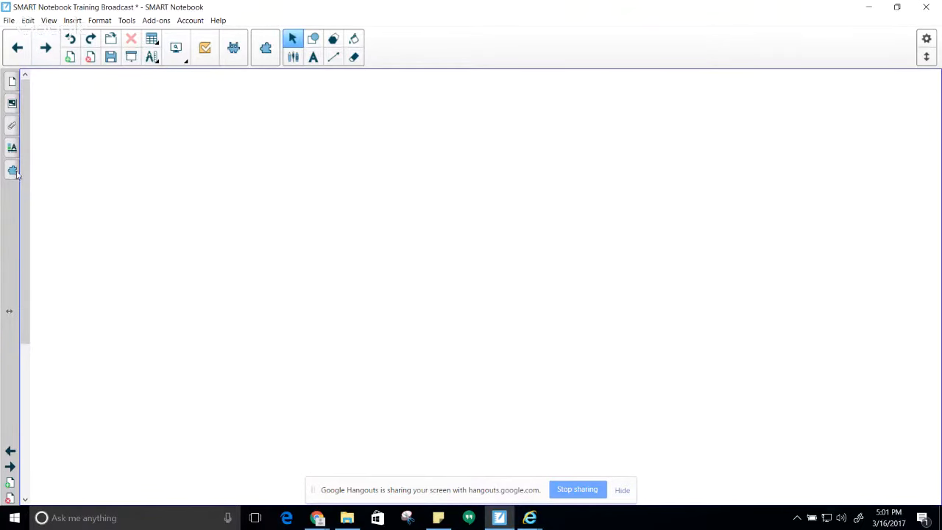
pyautogui.click(13, 103)
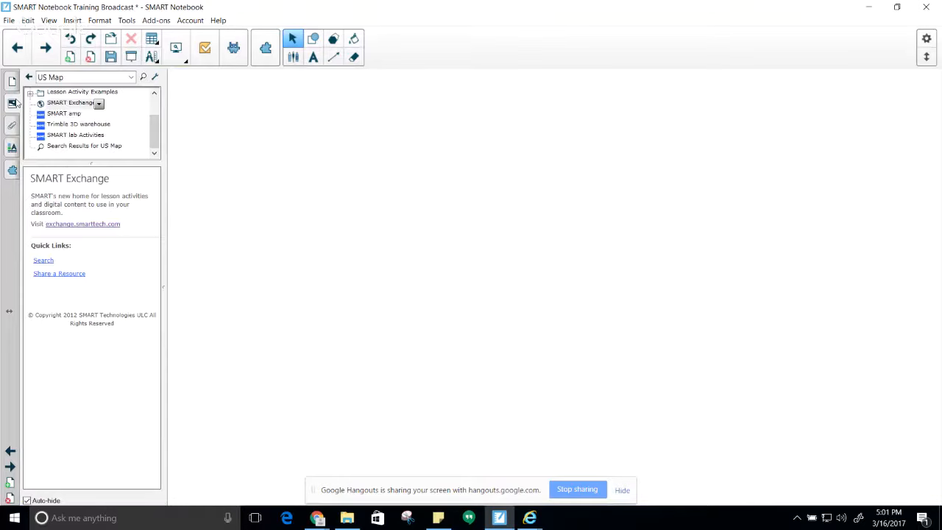
# - Start a text line reading "Put the rhmying words/[ictures" near the upper edge of the blank page
pyautogui.click(331, 117)
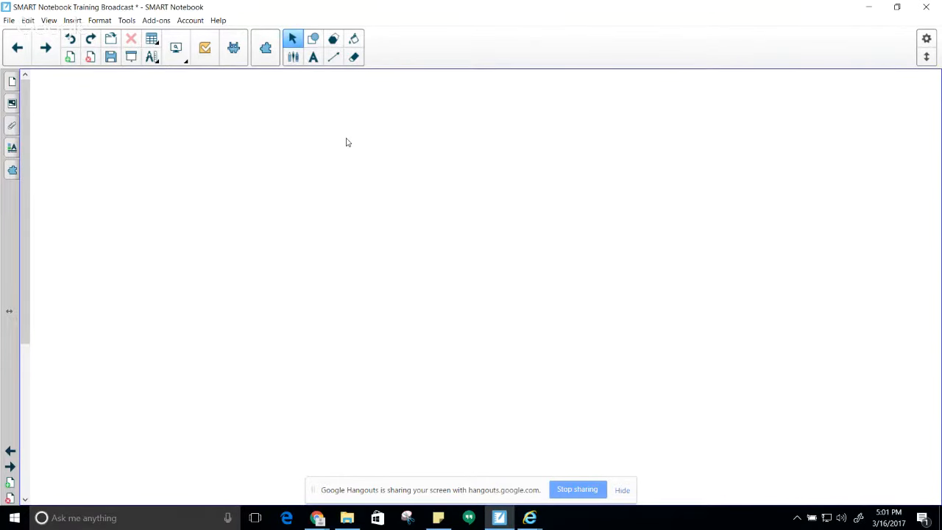
pyautogui.write('Mak')
pyautogui.press('BackSpace')
pyautogui.press('BackSpace')
pyautogui.press('BackSpace')
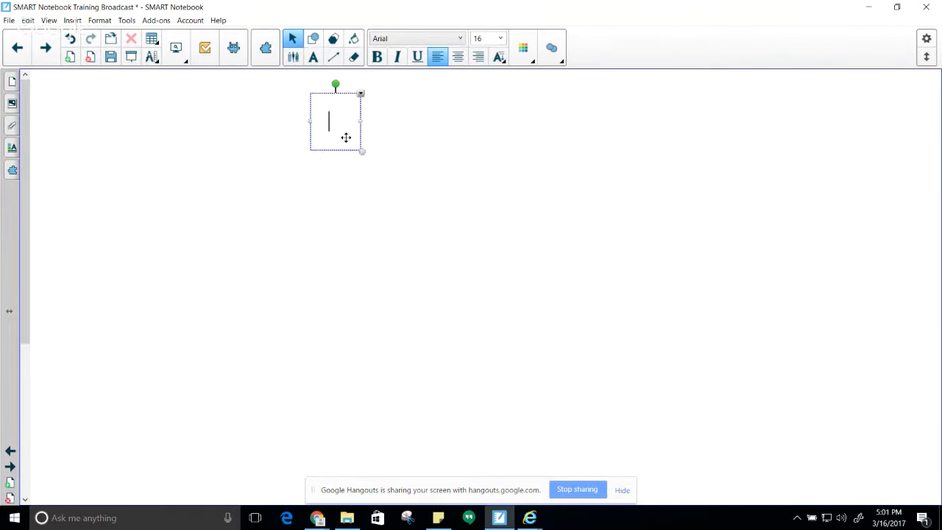
pyautogui.write('Put the ')
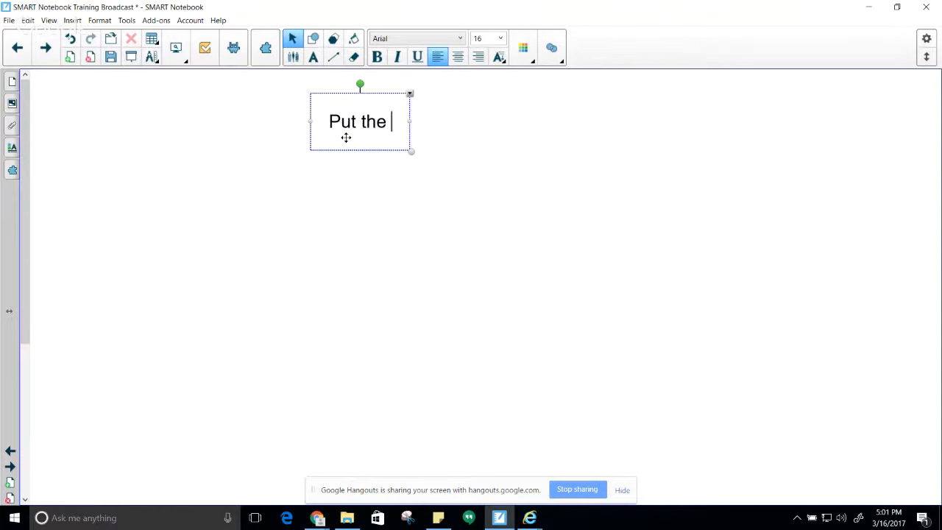
pyautogui.write('rhmying')
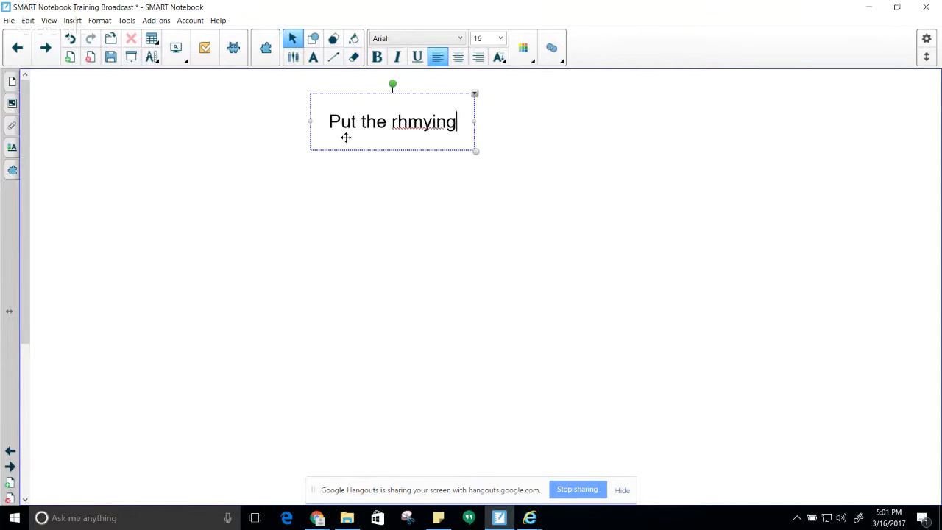
pyautogui.write(' word')
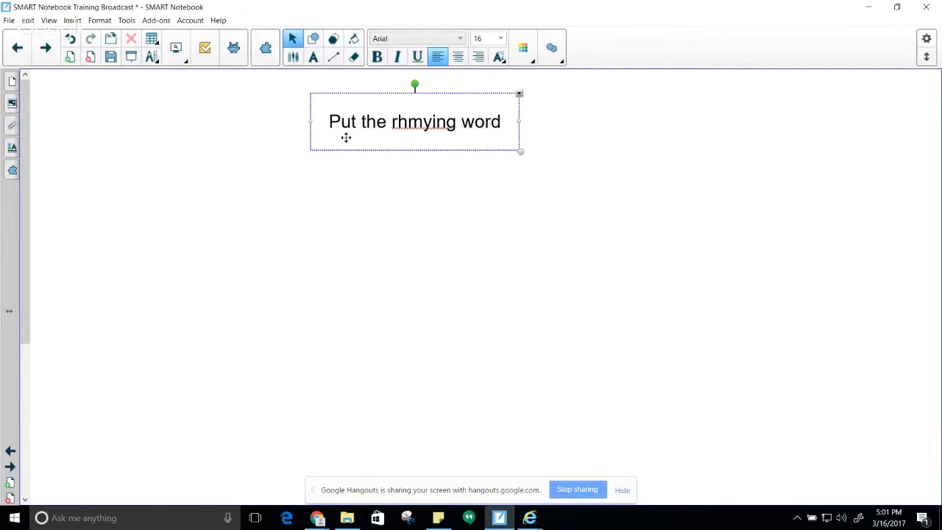
pyautogui.write('s/[ictures')
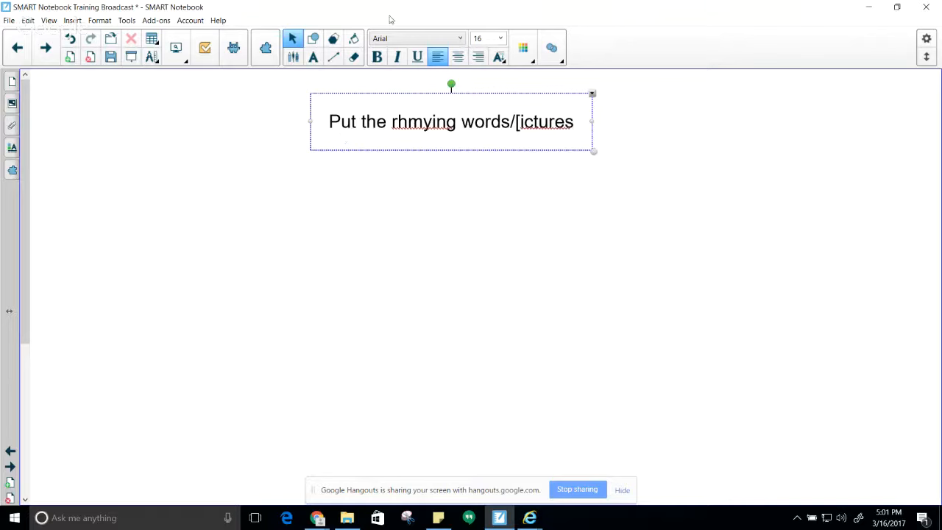
# - Correct the misspelled words to "rhyming" and "pictures" and remove the stray bracket
pyautogui.rightClick(410, 122)
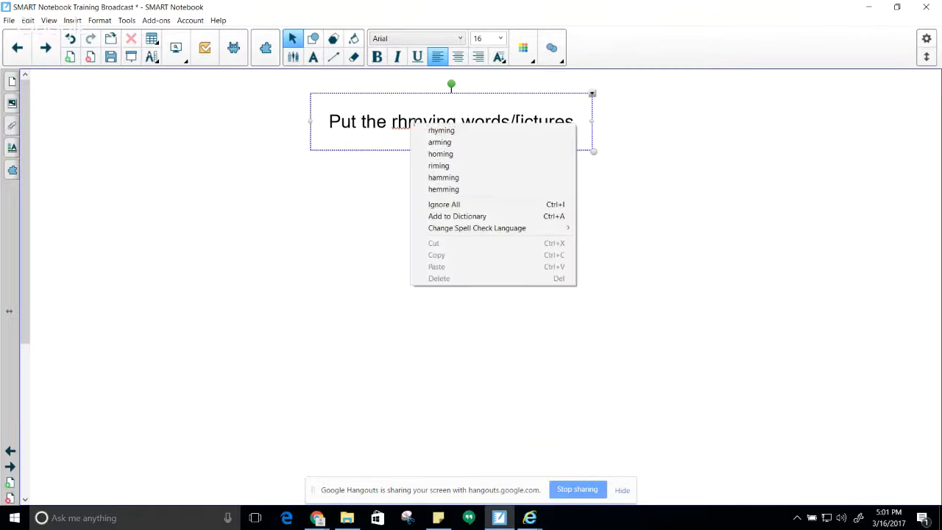
pyautogui.click(426, 130)
pyautogui.rightClick(535, 123)
pyautogui.click(567, 130)
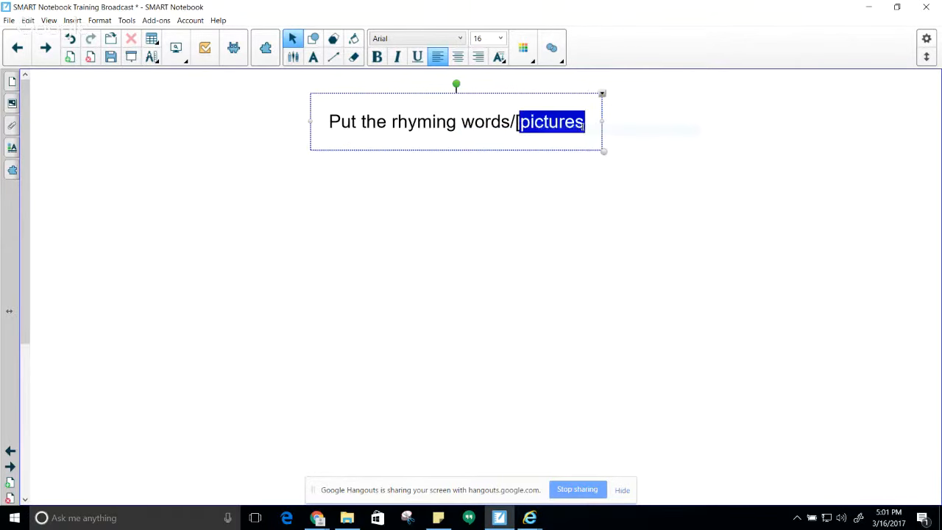
pyautogui.click(589, 121)
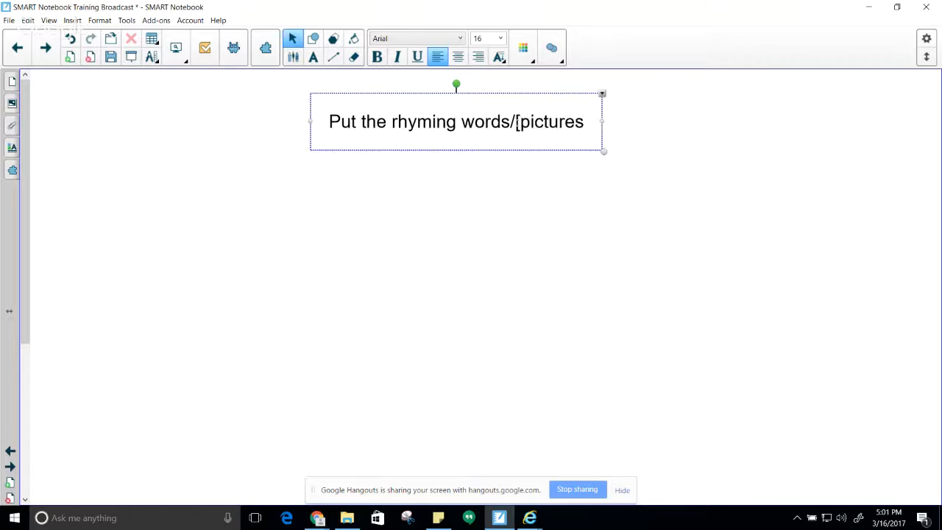
pyautogui.press('Delete')
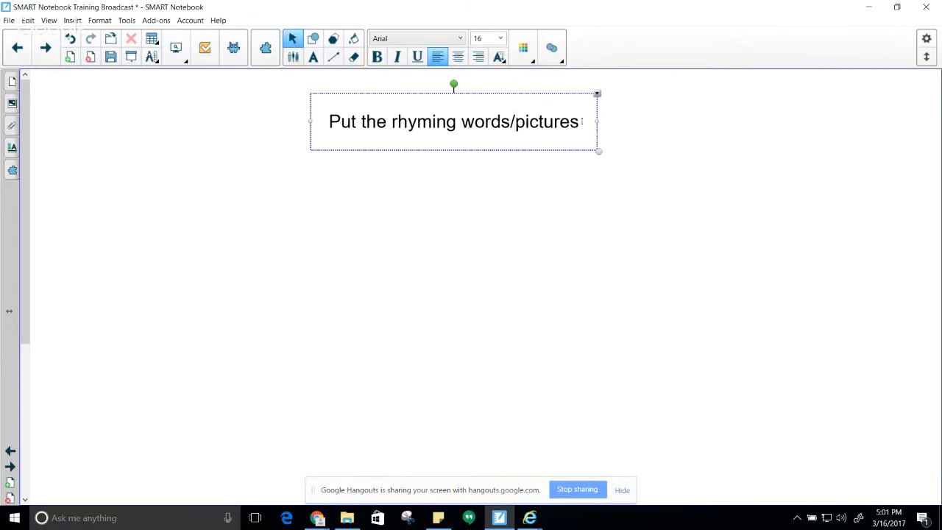
# - Complete the instruction line by adding "in the bucket" after "pictures"
pyautogui.click(582, 121)
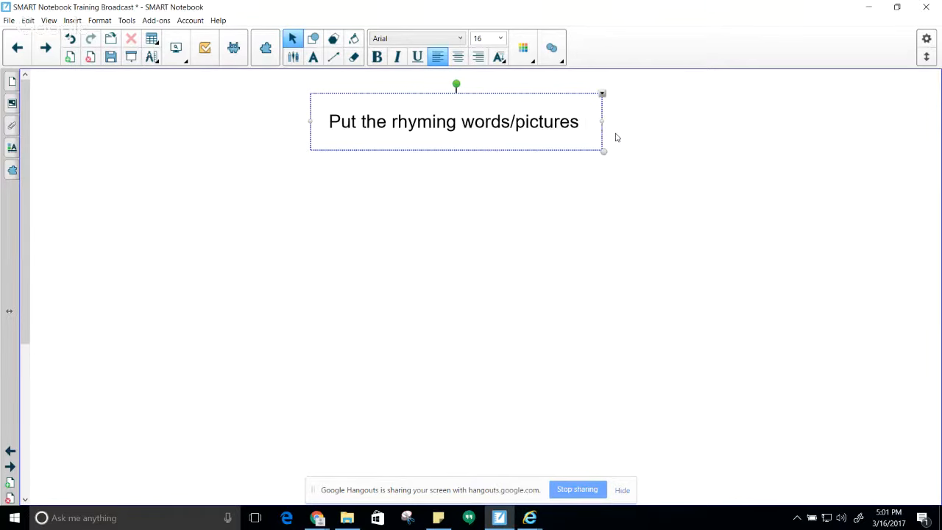
pyautogui.write('in the buc')
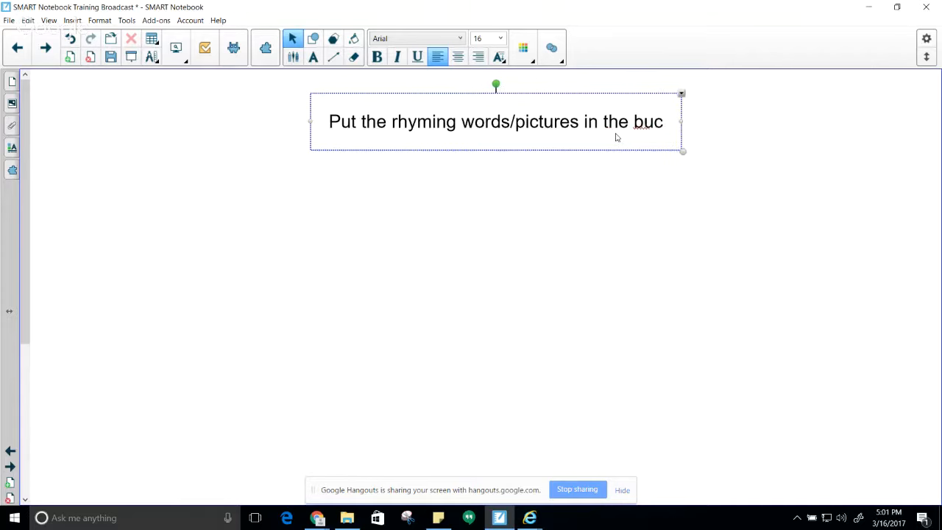
pyautogui.write('ket')
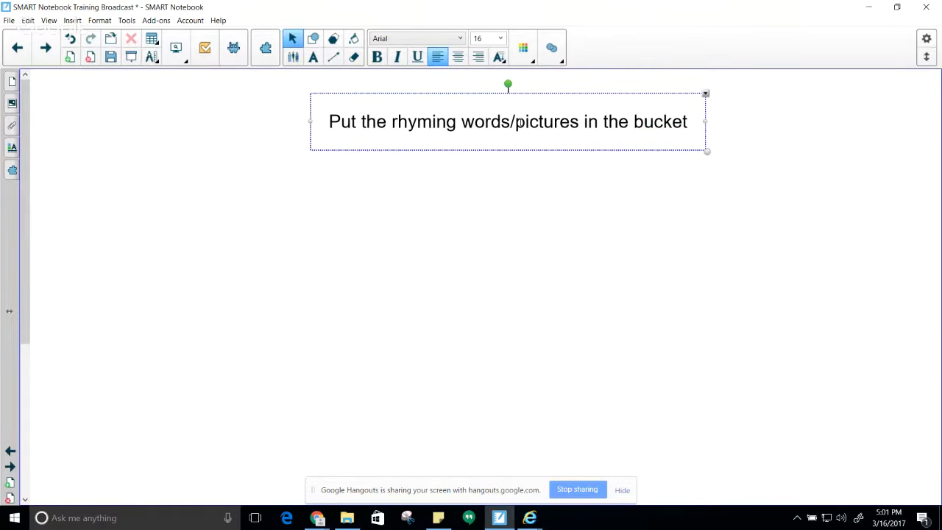
# - Move the instruction text up to the page's upper edge, lock it in place and test that it cannot be moved
pyautogui.click(476, 200)
pyautogui.click(444, 120)
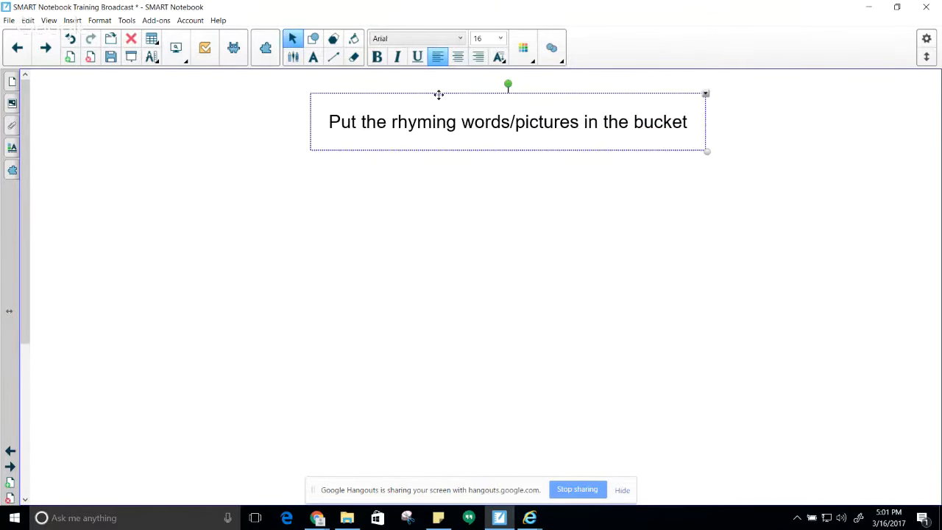
pyautogui.moveTo(435, 95); pyautogui.dragTo(392, 72)
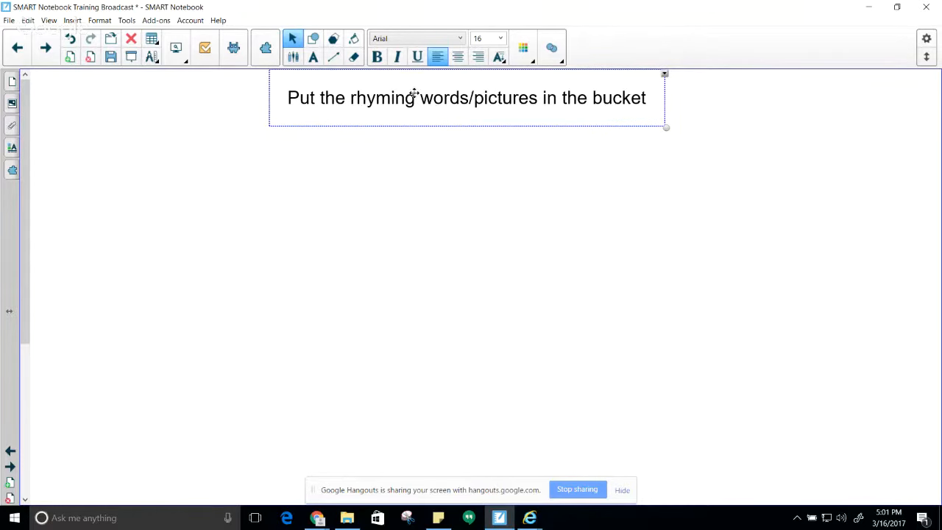
pyautogui.click(665, 75)
pyautogui.moveTo(737, 175)
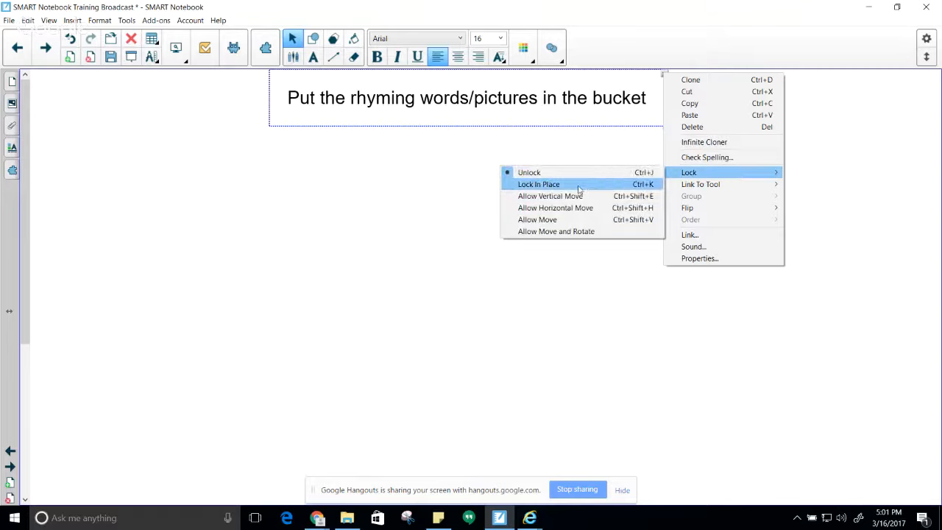
pyautogui.click(575, 184)
pyautogui.moveTo(617, 252); pyautogui.dragTo(537, 154)
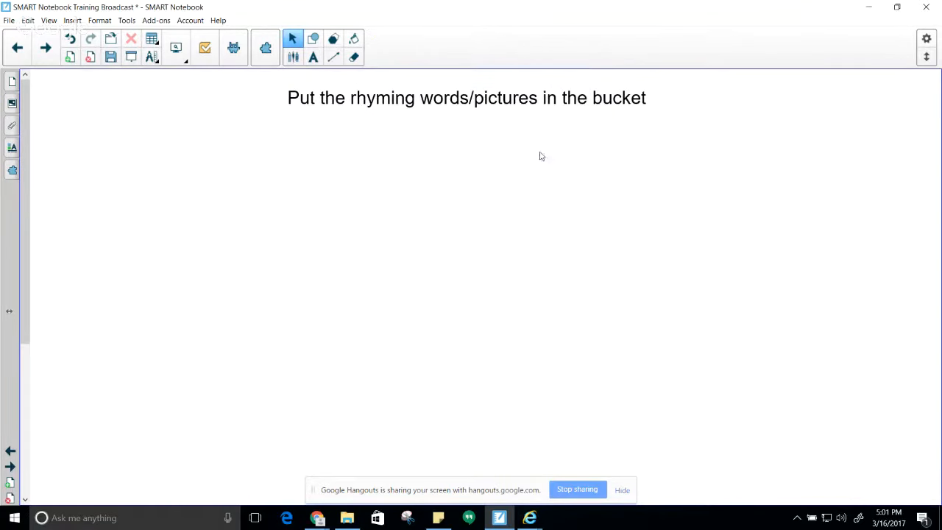
# - Search the gallery for "bucket" and browse the picture results
pyautogui.click(12, 103)
pyautogui.moveTo(64, 77); pyautogui.dragTo(39, 77)
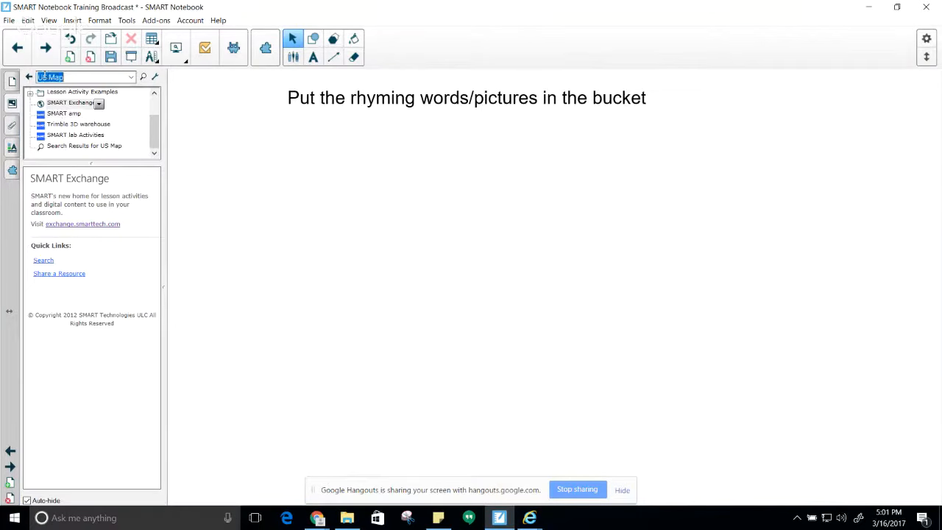
pyautogui.write('bucket')
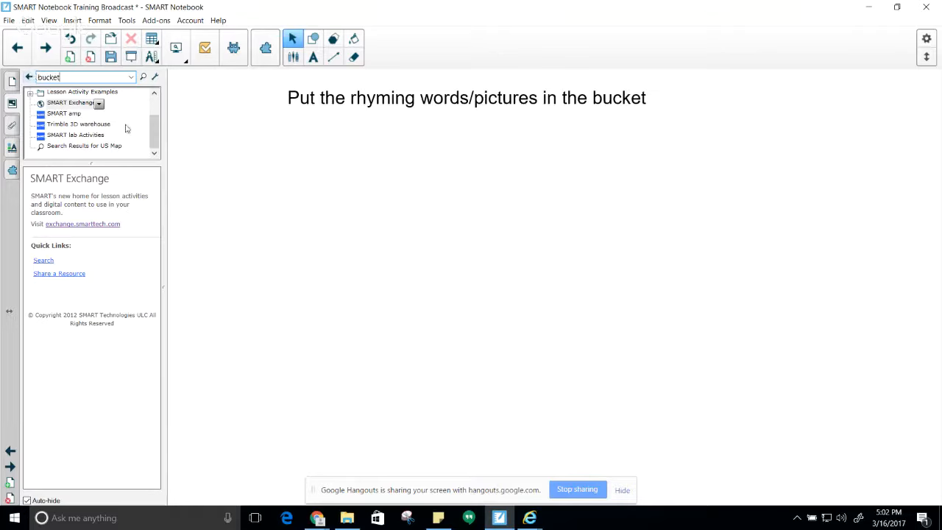
pyautogui.press('Return')
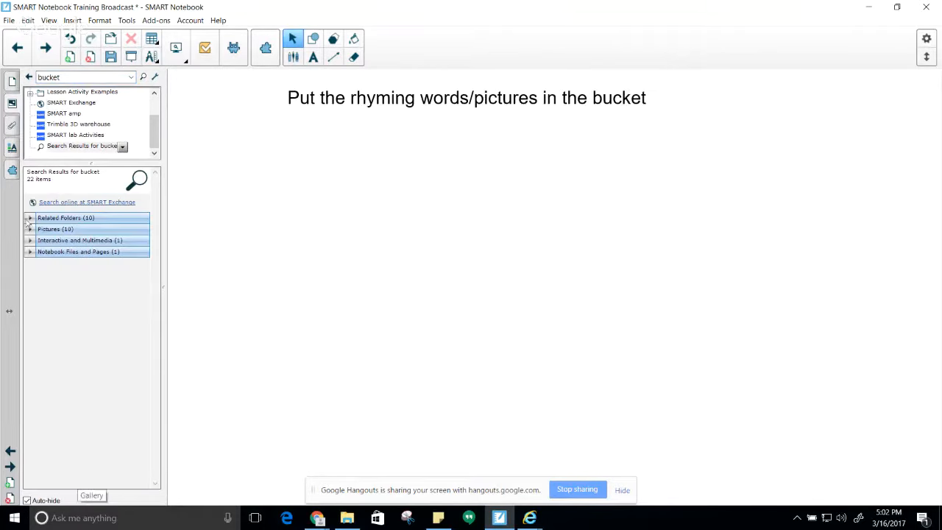
pyautogui.click(48, 228)
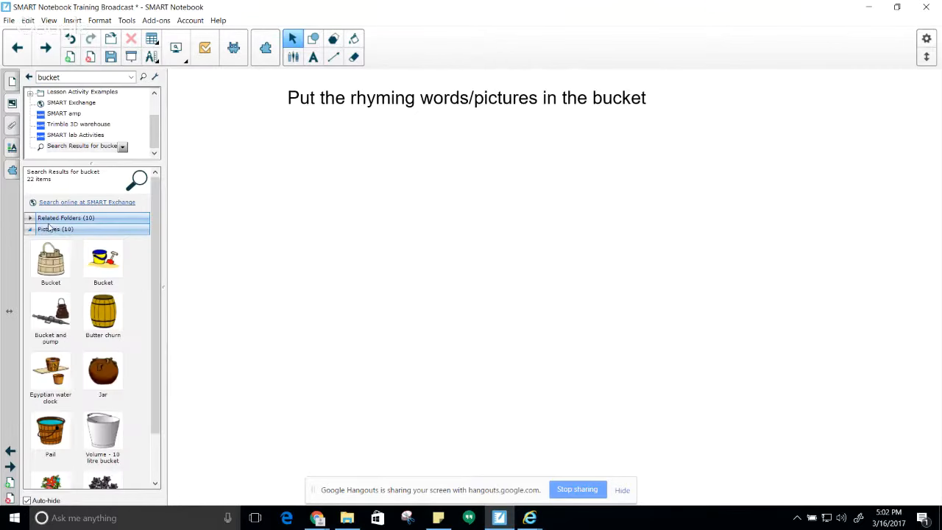
pyautogui.scroll(-1, 154, 304)
pyautogui.moveTo(154, 307); pyautogui.dragTo(154, 331)
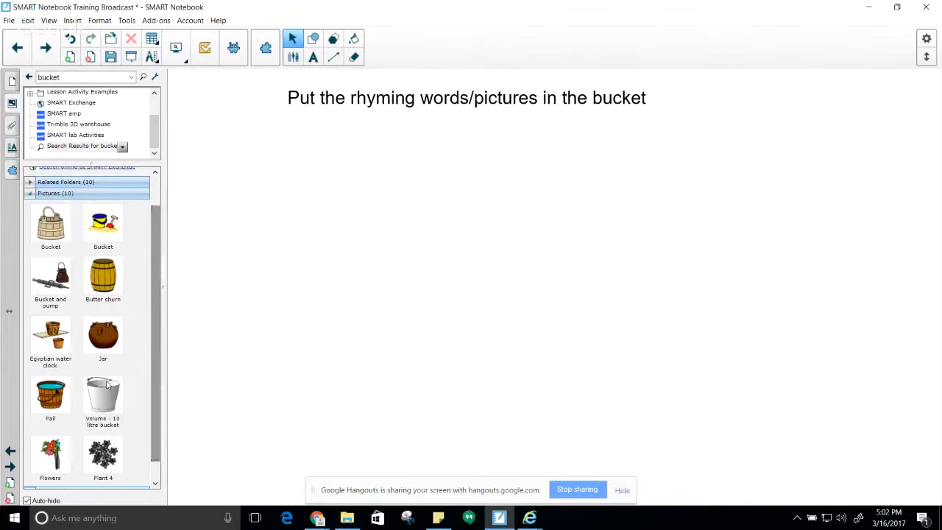
# - Place the grey "Volume - 10 litre bucket" picture on the page, shrink it to roughly 60% and position it below the instruction line's end
pyautogui.moveTo(105, 395); pyautogui.dragTo(715, 310)
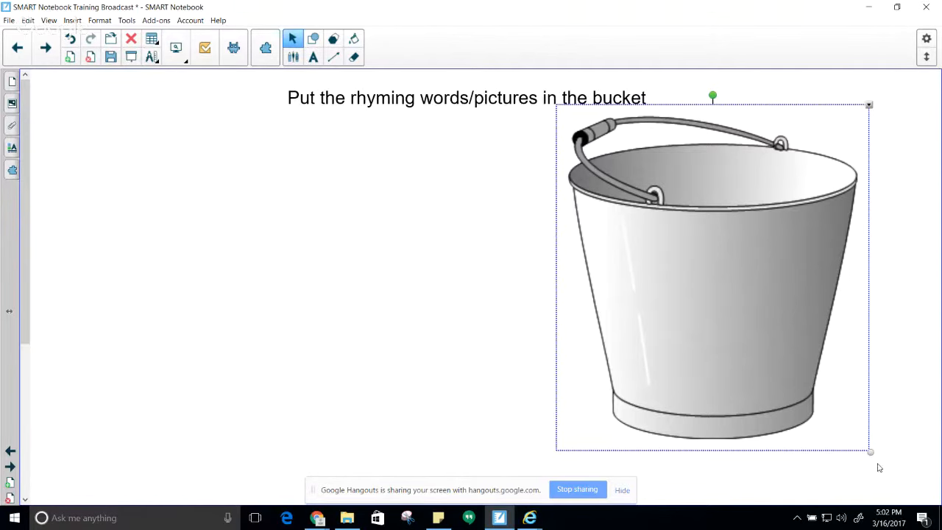
pyautogui.click(918, 396)
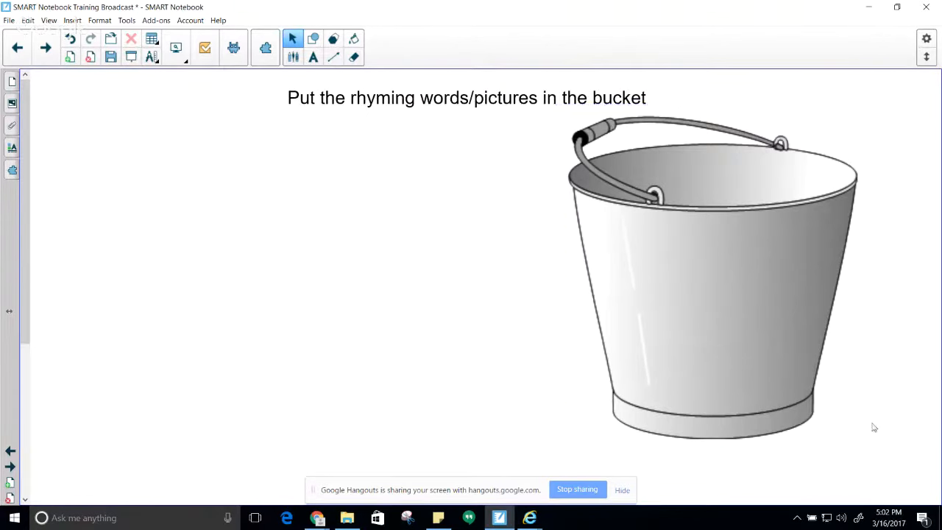
pyautogui.click(833, 434)
pyautogui.moveTo(872, 454); pyautogui.dragTo(740, 314)
pyautogui.moveTo(666, 253); pyautogui.dragTo(749, 323)
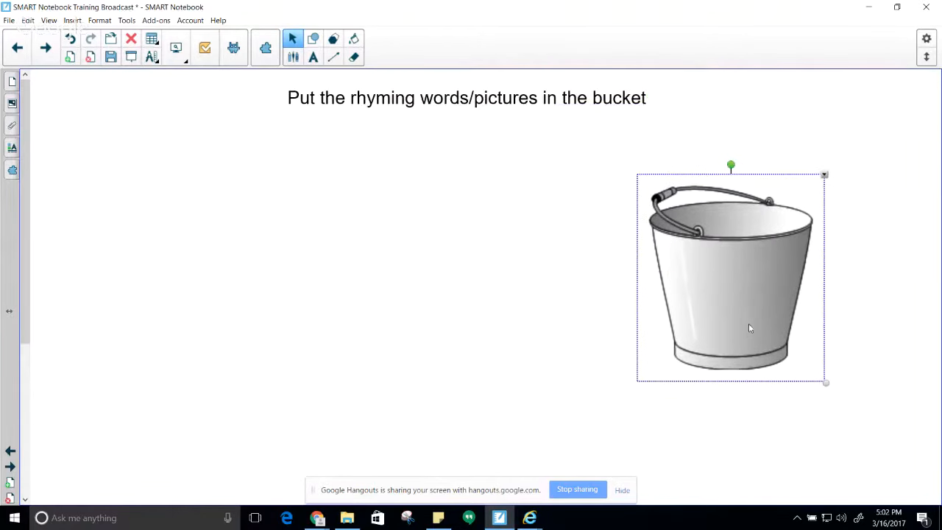
# - Add the text "at" to the page and move it onto the front of the bucket
pyautogui.click(442, 293)
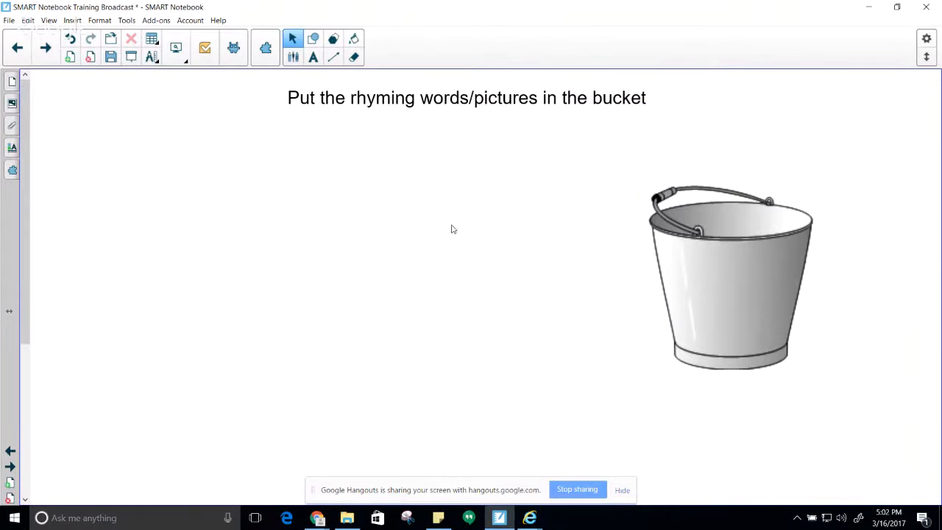
pyautogui.write('at')
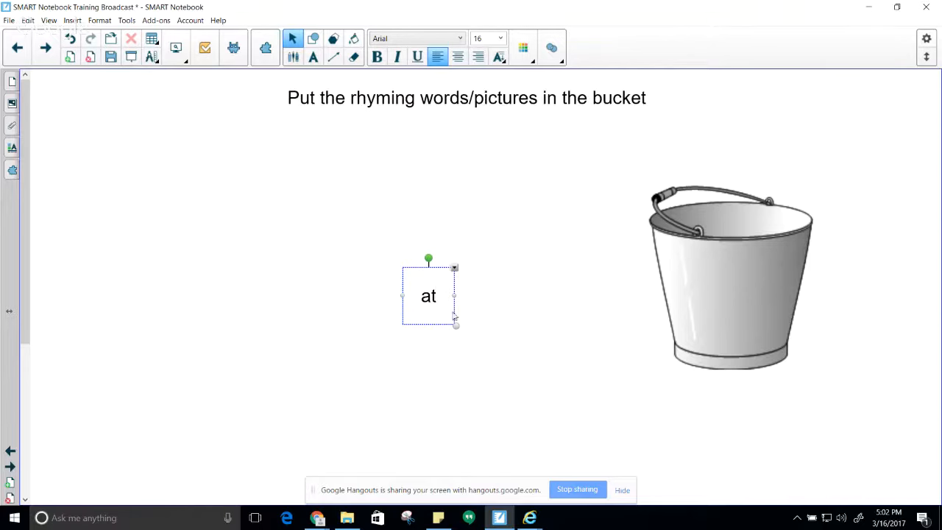
pyautogui.click(385, 331)
pyautogui.click(430, 298)
pyautogui.moveTo(431, 298); pyautogui.dragTo(734, 296)
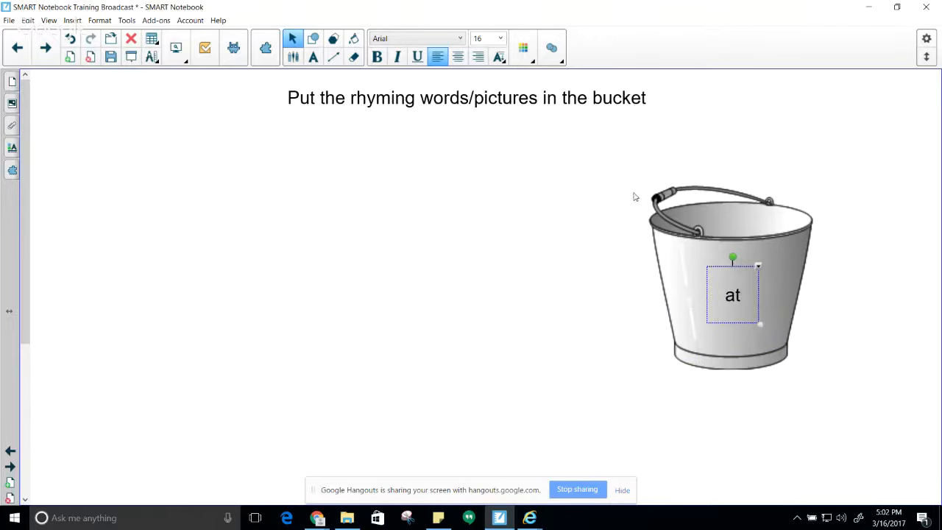
# - Select the bucket picture together with its "at" label and group them into one object
pyautogui.moveTo(630, 165); pyautogui.dragTo(836, 421)
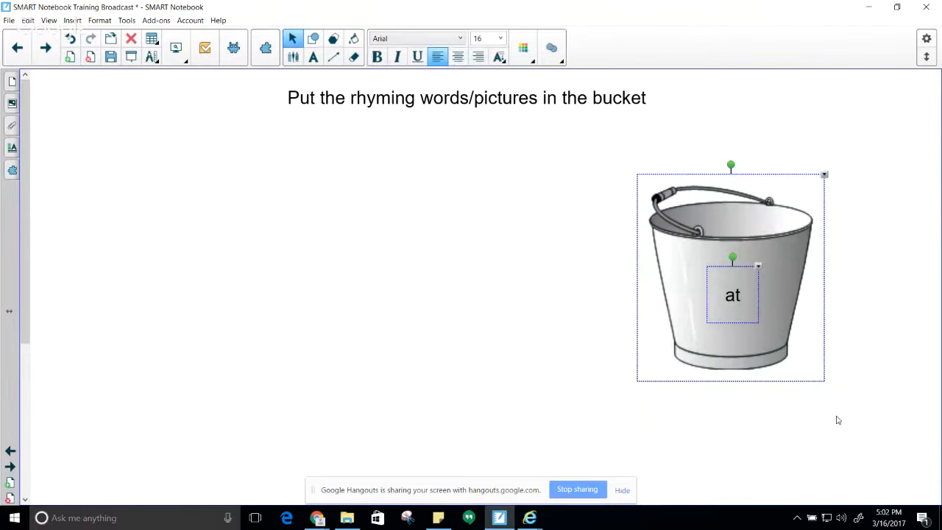
pyautogui.click(825, 176)
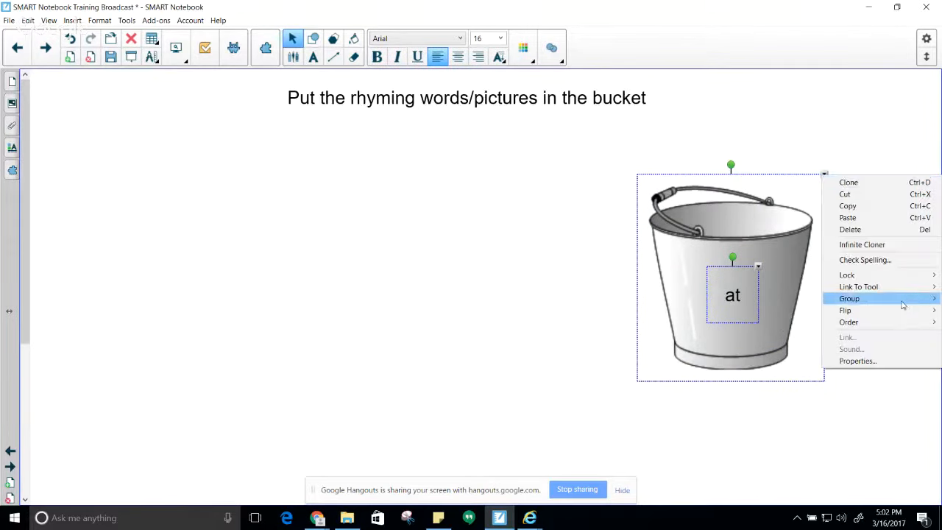
pyautogui.moveTo(903, 305)
pyautogui.click(791, 299)
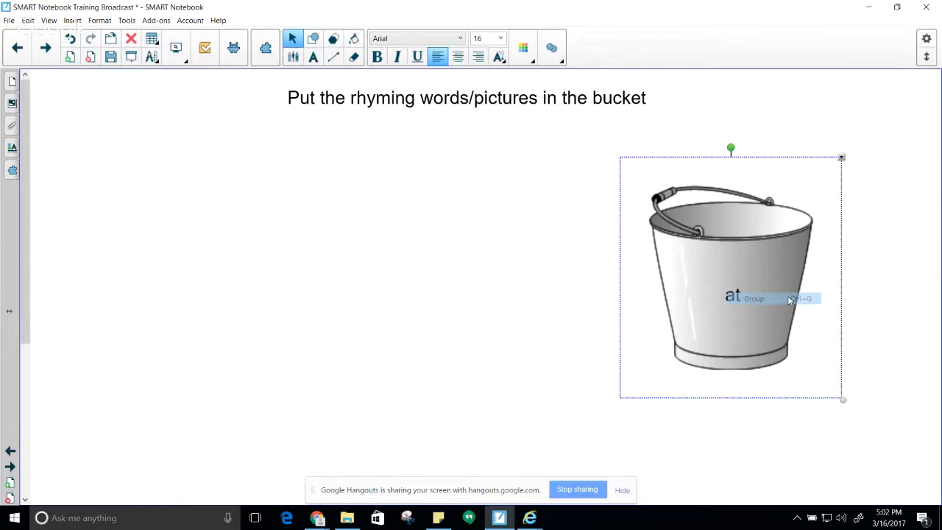
# - Add the separate word labels "cat", "fast", "moon" and "dog" in the empty area beside the bucket
pyautogui.click(155, 187)
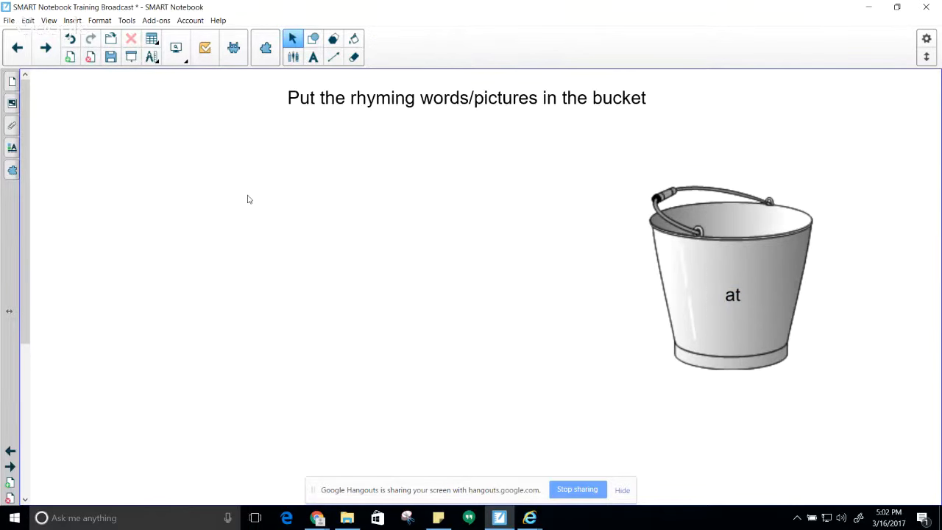
pyautogui.write('cat')
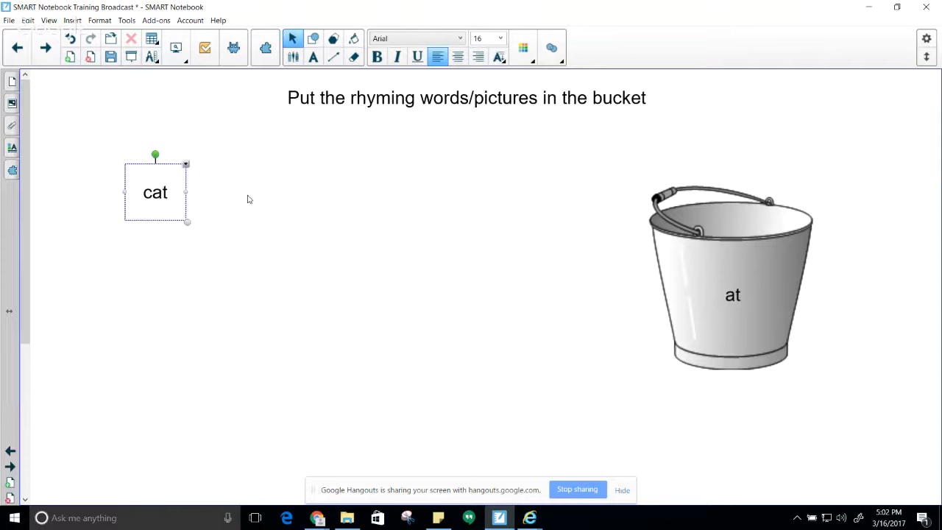
pyautogui.click(251, 183)
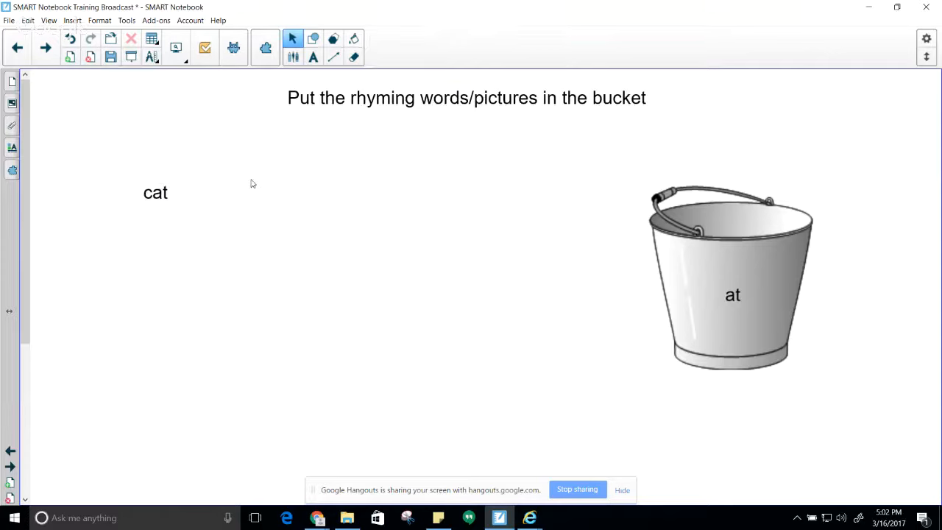
pyautogui.write('fast')
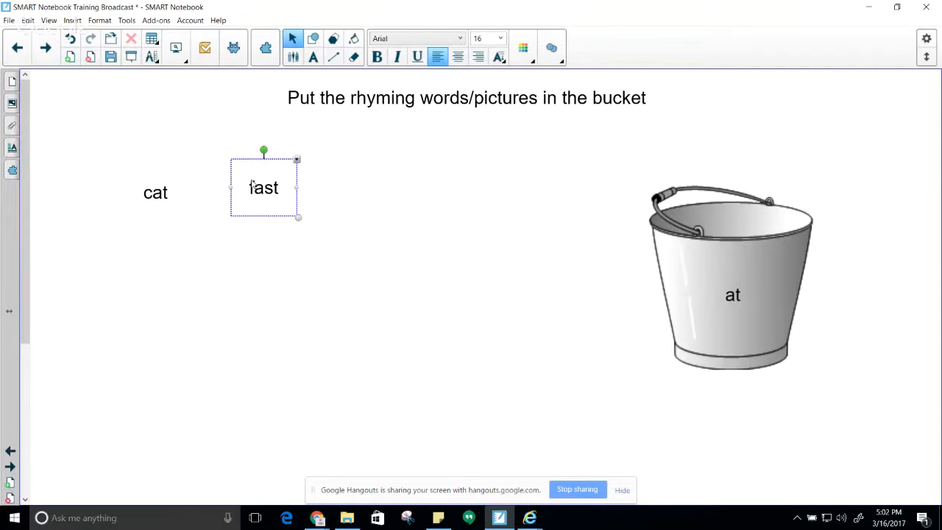
pyautogui.click(363, 210)
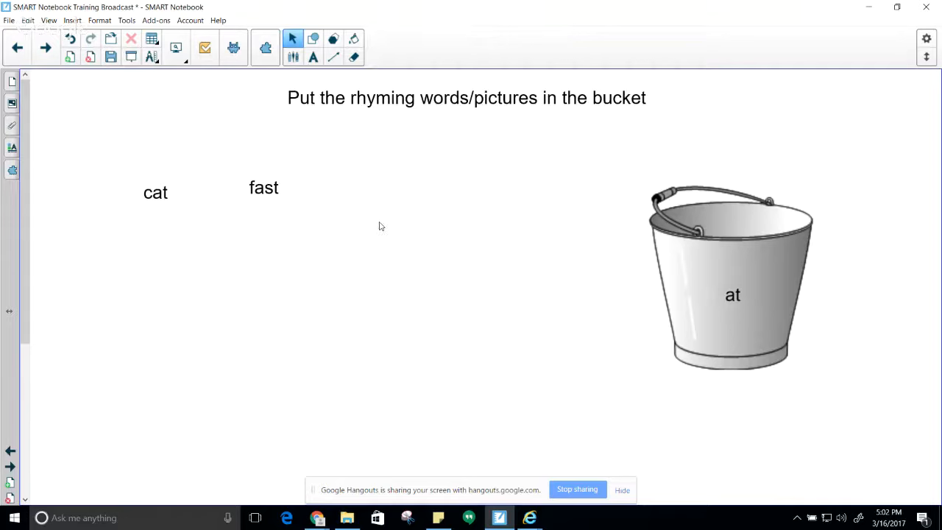
pyautogui.write('moon')
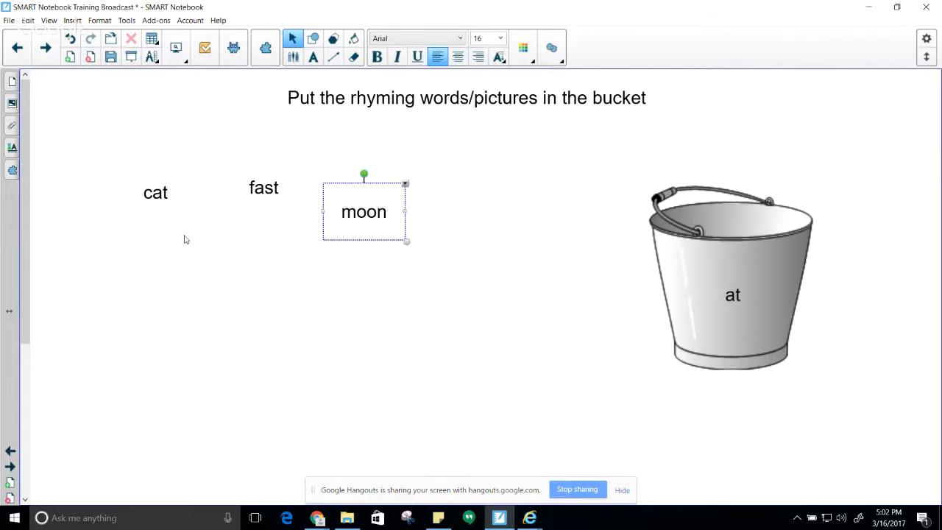
pyautogui.click(203, 236)
pyautogui.write('dog')
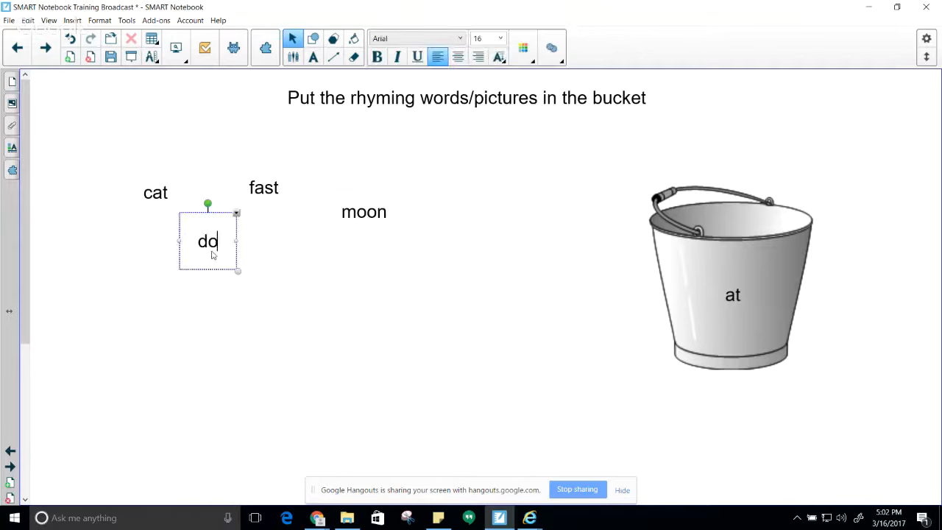
pyautogui.click(320, 277)
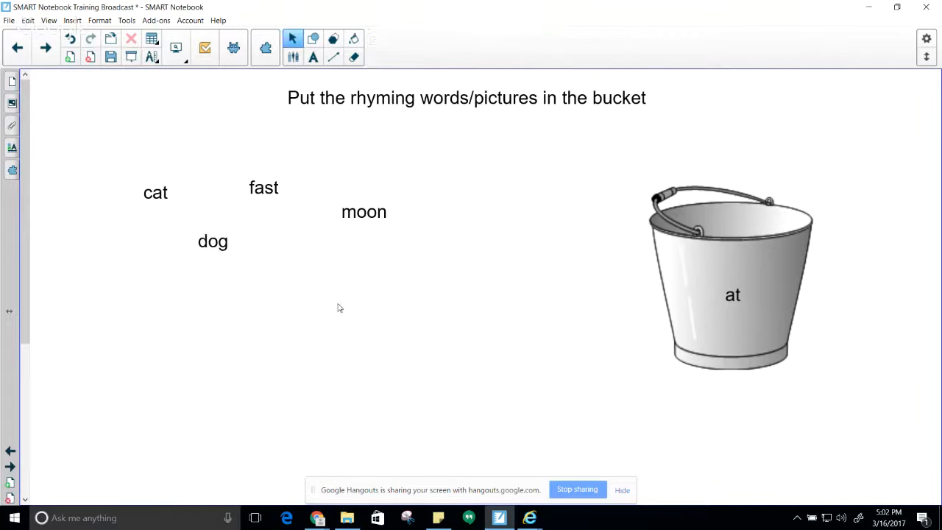